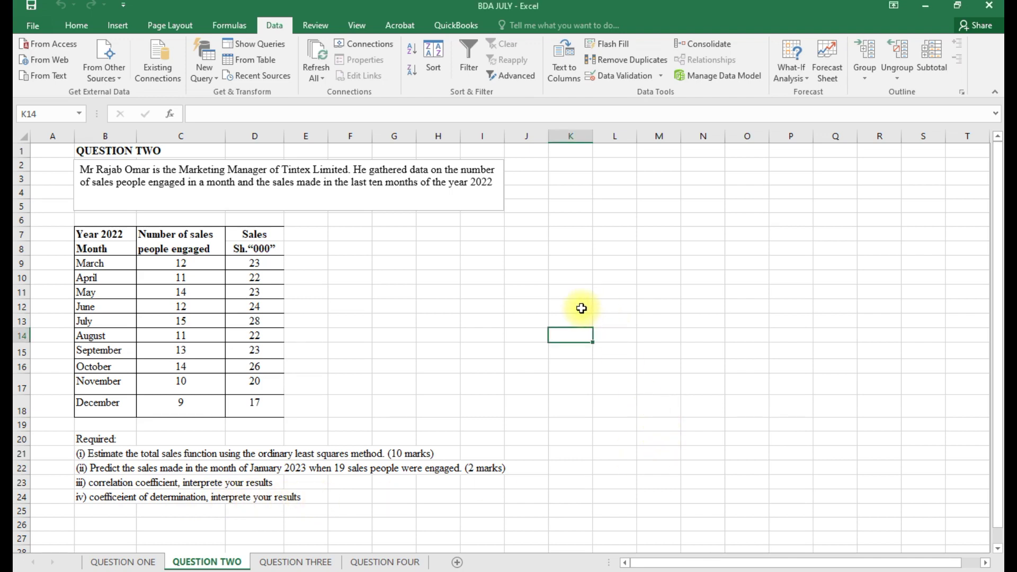
Enable the Analysis ToolPak and Analysis ToolPak - VBA add-ins
{"action": "left_click", "coordinate": [565, 302]}
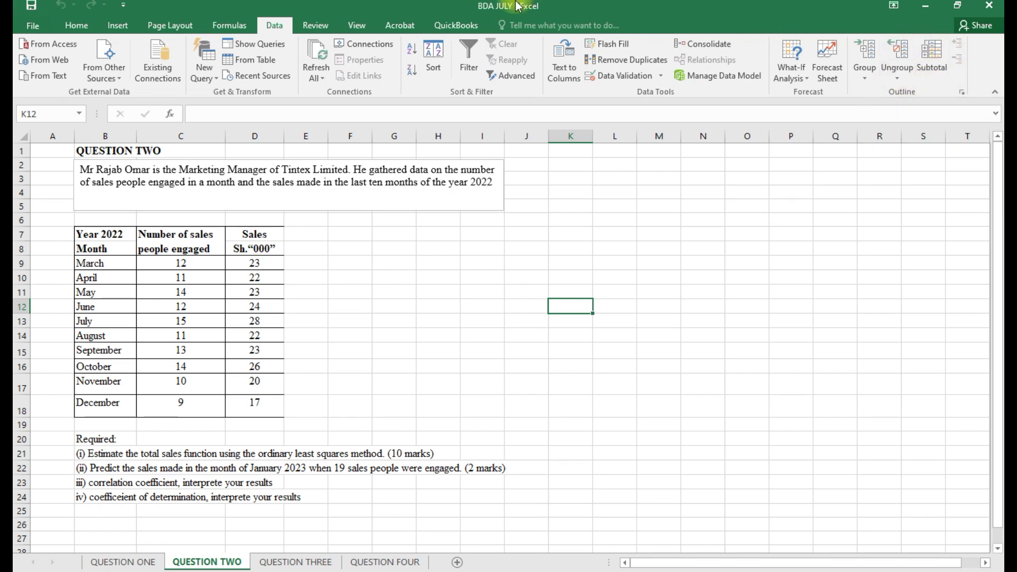
{"action": "left_click", "coordinate": [27, 23]}
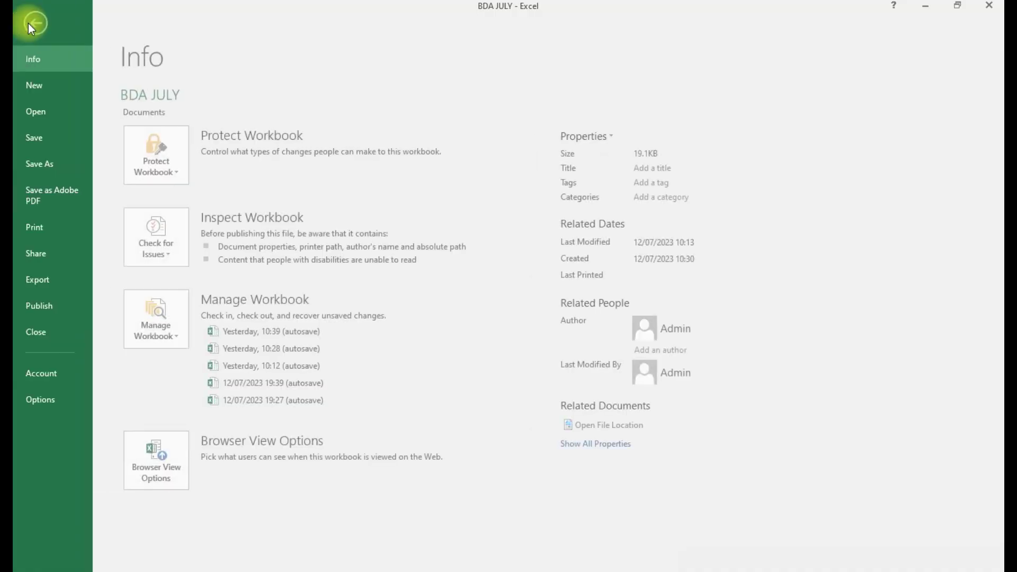
{"action": "left_click", "coordinate": [51, 374]}
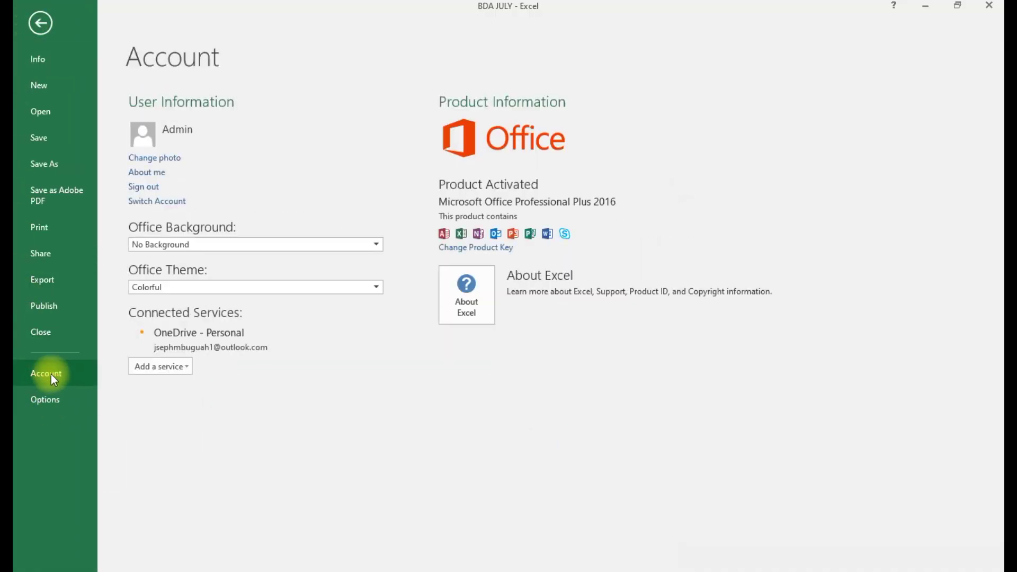
{"action": "left_click", "coordinate": [34, 400]}
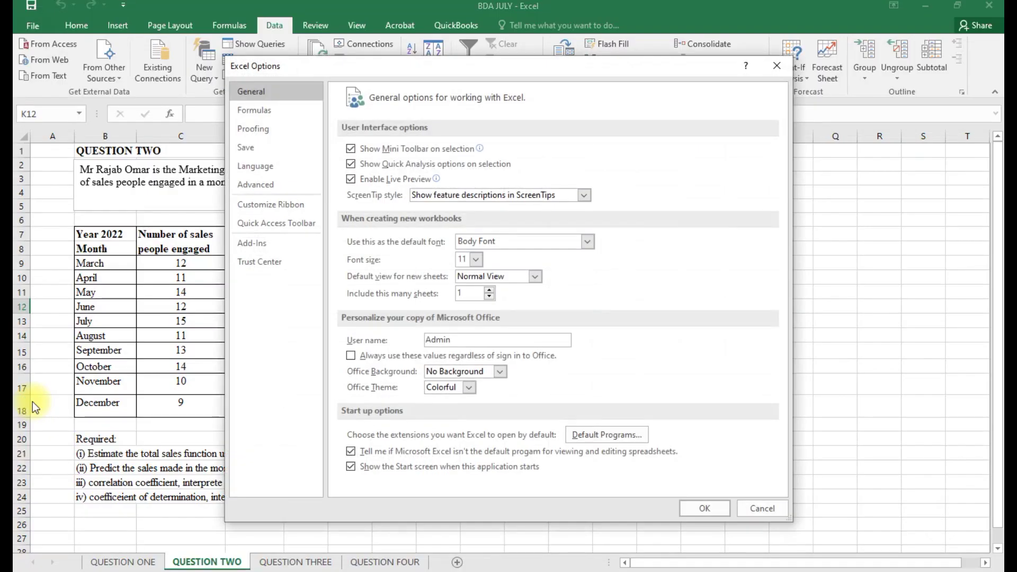
{"action": "left_click", "coordinate": [255, 243]}
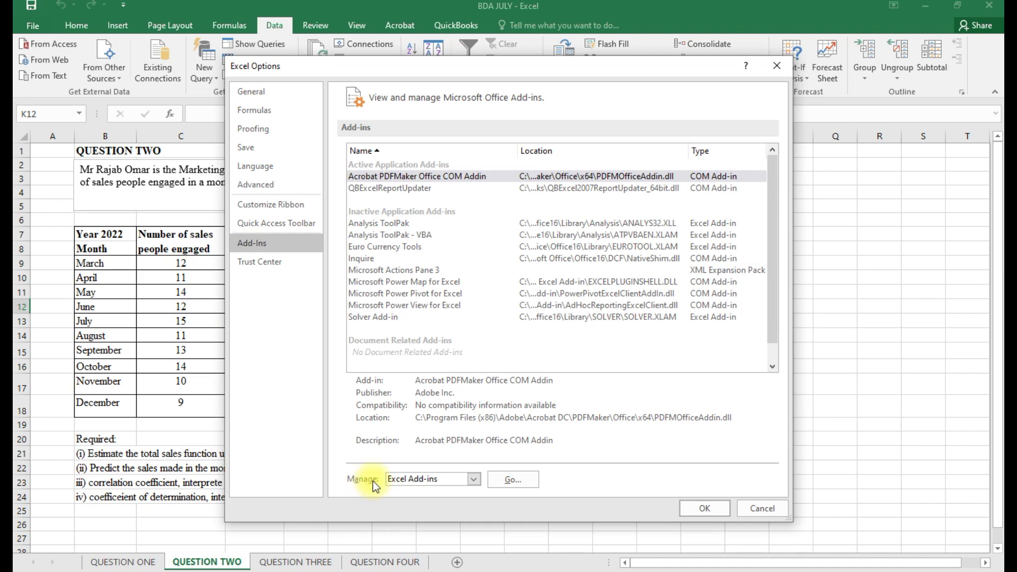
{"action": "left_click", "coordinate": [509, 482]}
{"action": "left_click", "coordinate": [694, 327]}
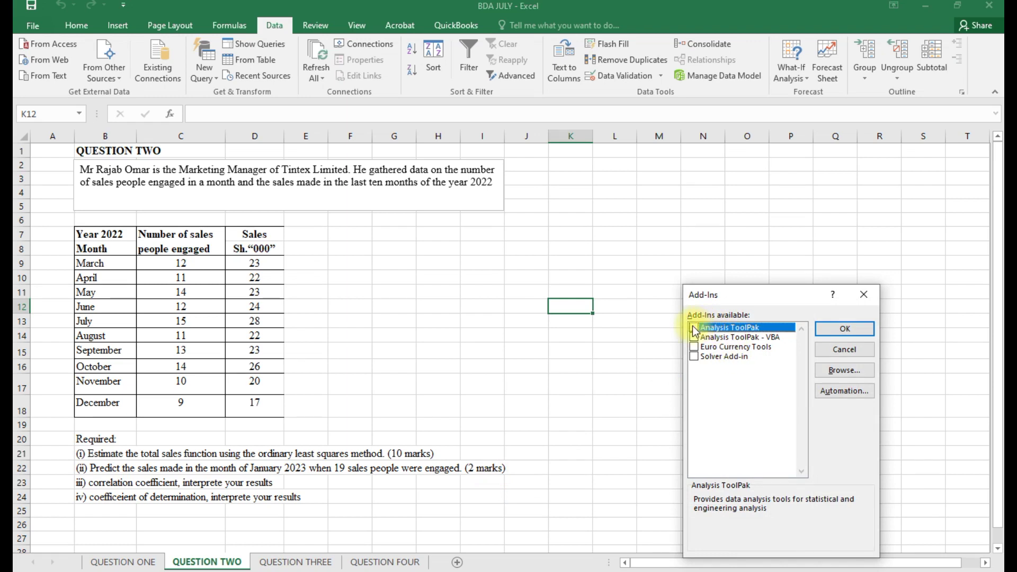
{"action": "left_click", "coordinate": [695, 338]}
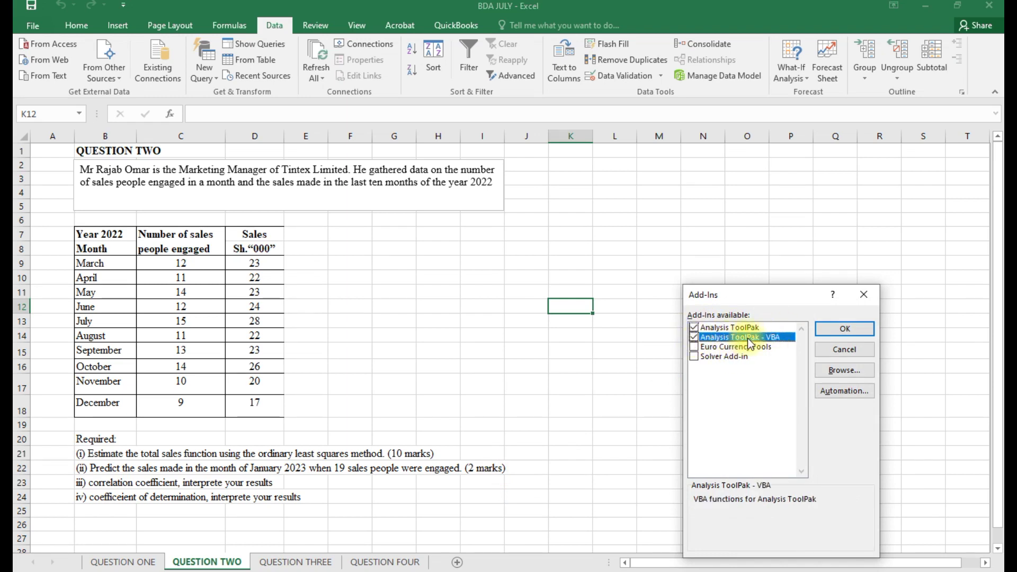
{"action": "left_click", "coordinate": [844, 328]}
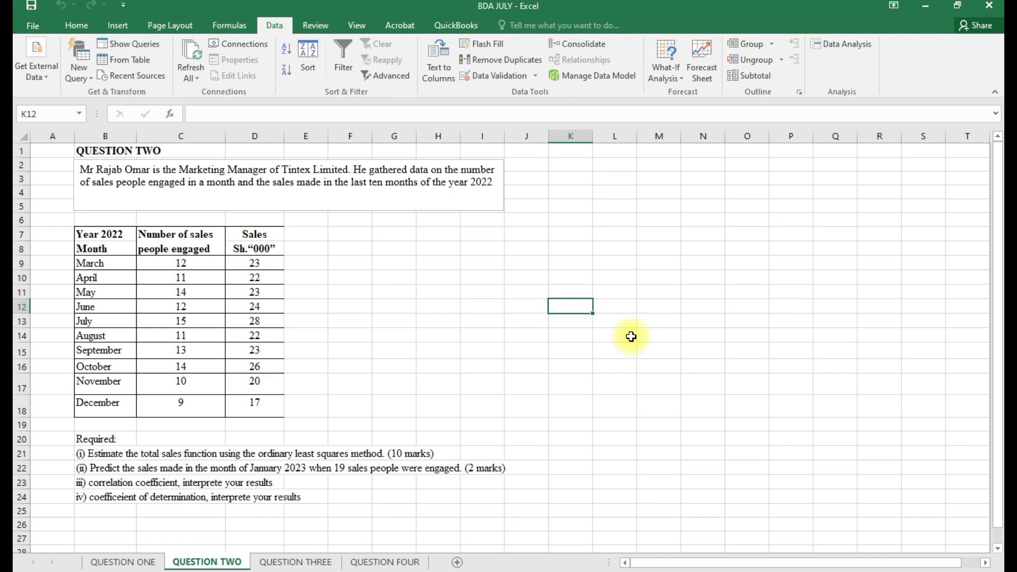
Open the Data Analysis tools and select Regression
{"action": "left_click", "coordinate": [840, 47]}
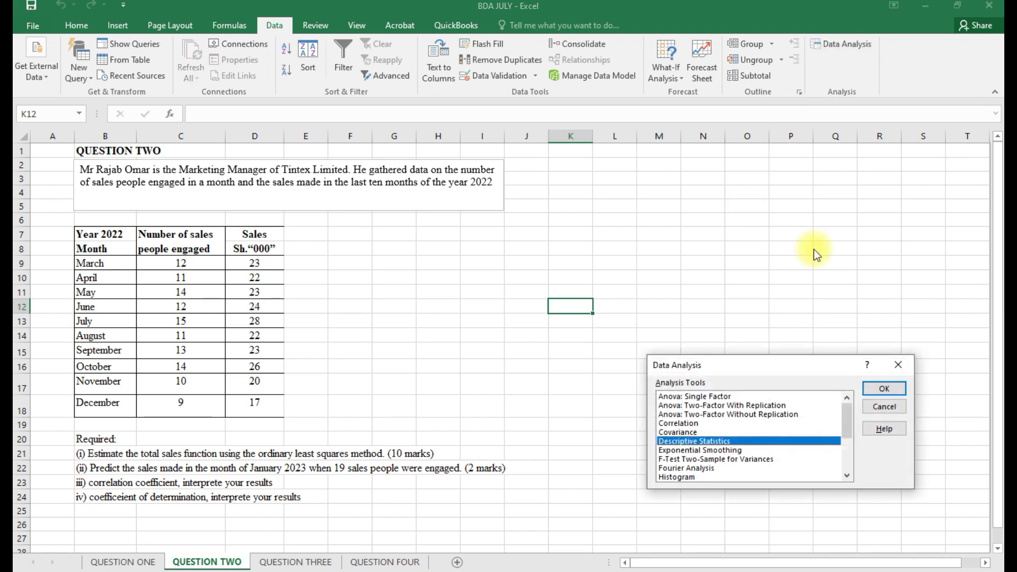
{"action": "left_click", "coordinate": [847, 476]}
{"action": "left_click", "coordinate": [846, 476]}
{"action": "left_click", "coordinate": [847, 476]}
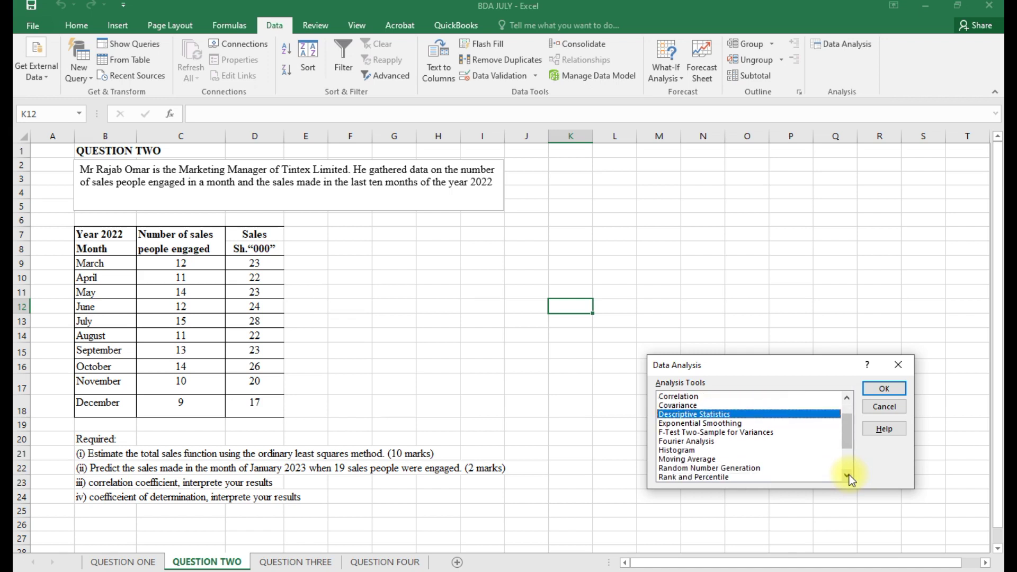
{"action": "left_click", "coordinate": [847, 476]}
{"action": "left_click", "coordinate": [846, 475]}
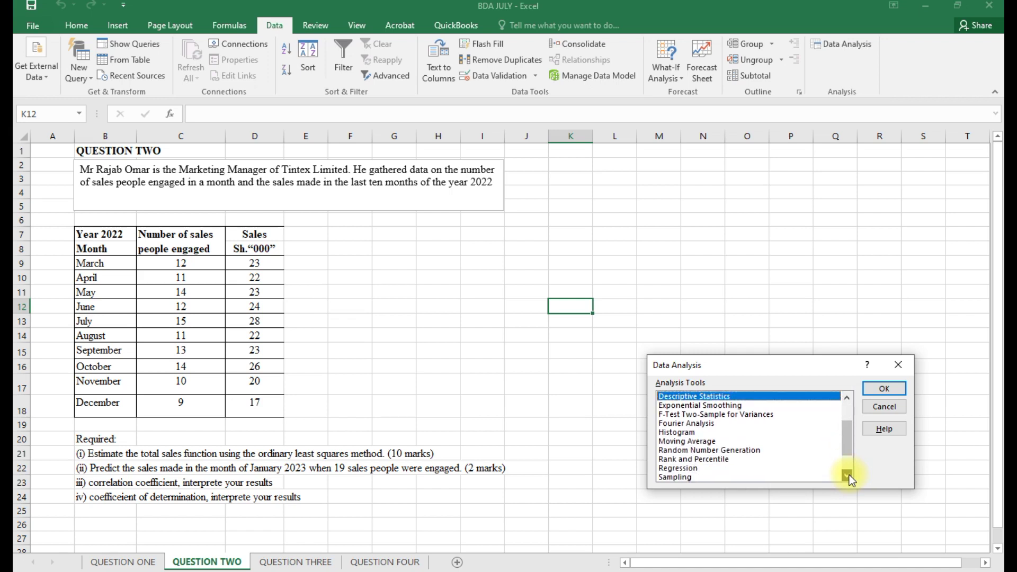
{"action": "left_click", "coordinate": [670, 468]}
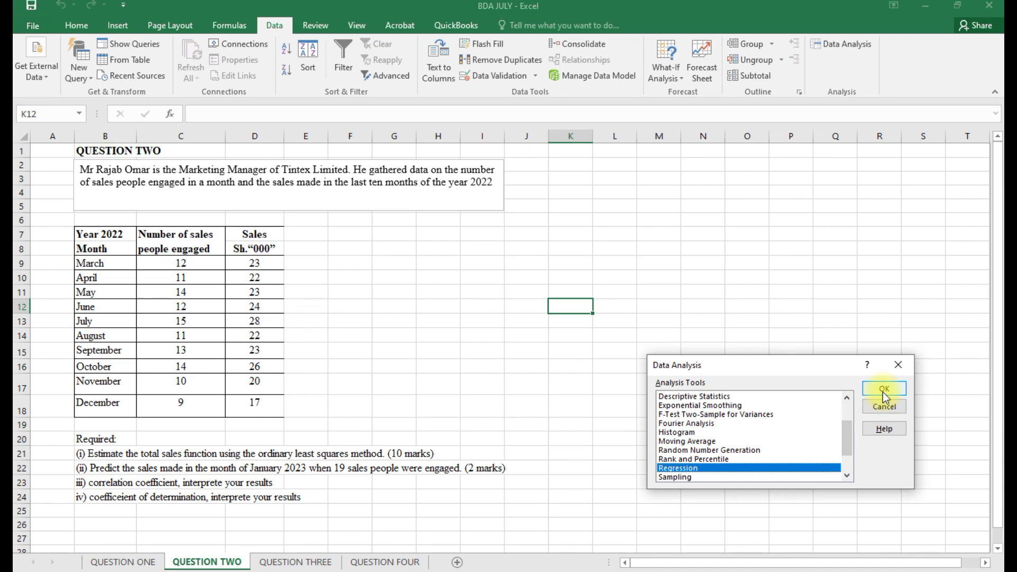
{"action": "left_click", "coordinate": [846, 398]}
{"action": "left_click", "coordinate": [847, 398]}
{"action": "left_click", "coordinate": [847, 398]}
{"action": "left_click", "coordinate": [846, 398]}
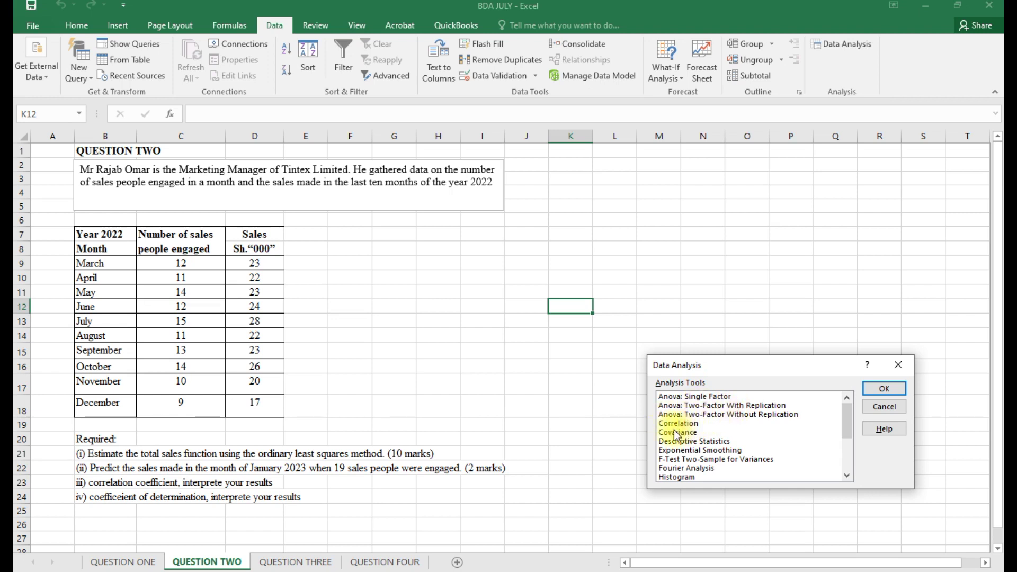
{"action": "left_click", "coordinate": [847, 476]}
{"action": "left_click", "coordinate": [847, 475]}
{"action": "left_click", "coordinate": [847, 476]}
{"action": "left_click", "coordinate": [847, 475]}
{"action": "left_click", "coordinate": [847, 476]}
{"action": "left_click", "coordinate": [848, 476]}
Start the Regression tool with the sales figures D9:D18 as Y range and the number of sales people C9:C18 as X range
{"action": "left_click", "coordinate": [684, 468]}
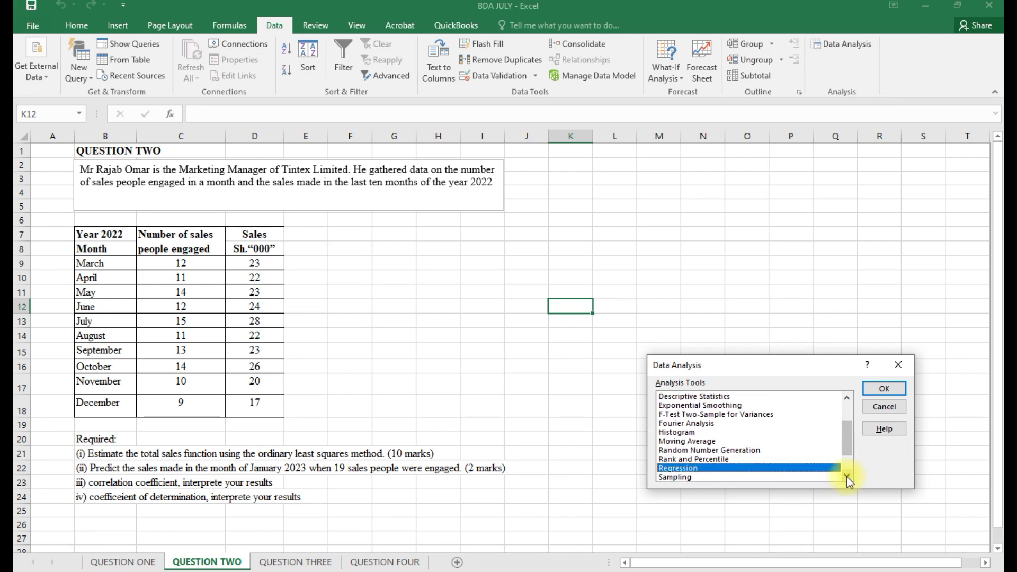
{"action": "left_click", "coordinate": [884, 390]}
{"action": "left_click_drag", "start_coordinate": [773, 309], "coordinate": [729, 208]}
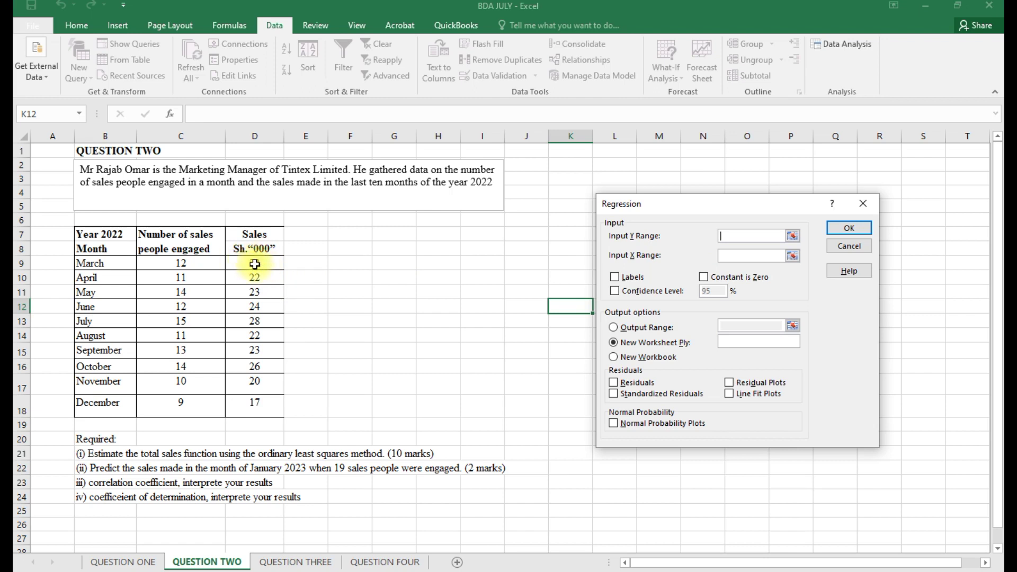
{"action": "left_click_drag", "start_coordinate": [255, 263], "coordinate": [257, 409]}
{"action": "left_click", "coordinate": [736, 257]}
{"action": "left_click_drag", "start_coordinate": [171, 262], "coordinate": [212, 407]}
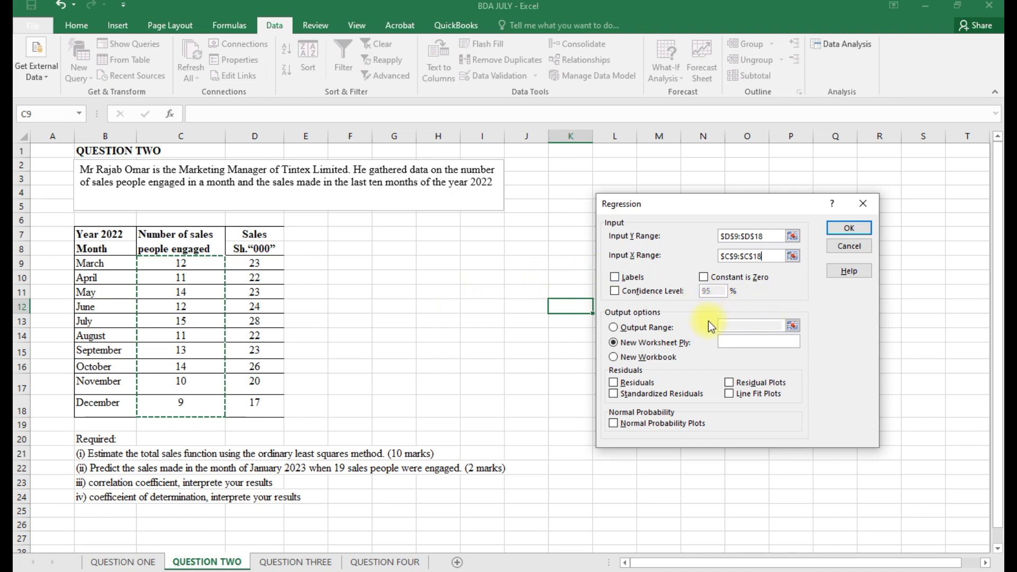
Send the regression results to an output range on the sheet and re-enter D9:D18 as the Y range
{"action": "left_click", "coordinate": [614, 327]}
{"action": "left_click_drag", "start_coordinate": [704, 207], "coordinate": [377, 199]}
{"action": "left_click", "coordinate": [616, 247]}
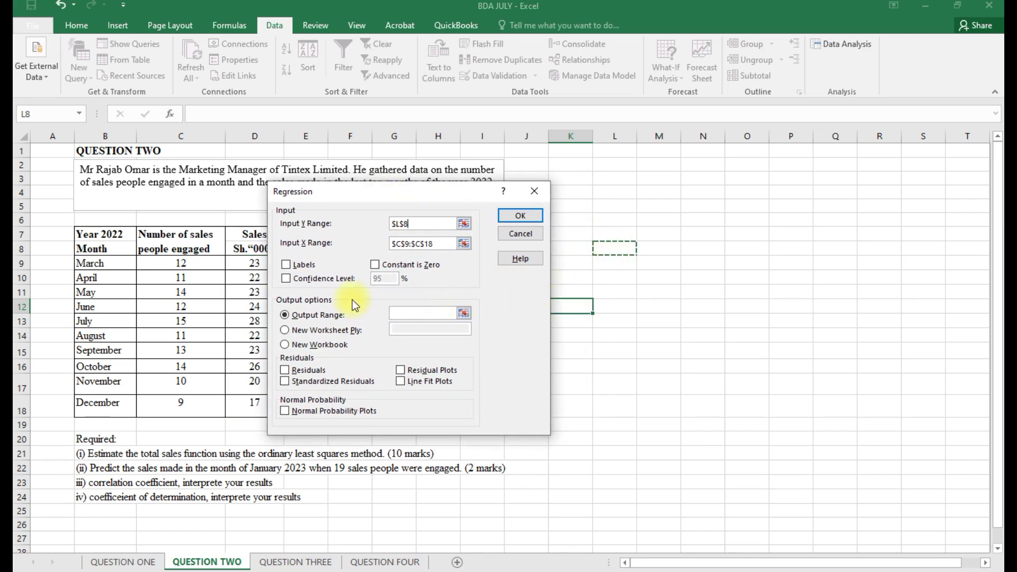
{"action": "left_click", "coordinate": [413, 227]}
{"action": "key", "text": "BackSpace"}
{"action": "key", "text": "BackSpace"}
{"action": "key", "text": "BackSpace"}
{"action": "key", "text": "BackSpace"}
{"action": "left_click_drag", "start_coordinate": [243, 263], "coordinate": [263, 405]}
Set the regression output range to L5 and run the analysis without line fit plots
{"action": "left_click", "coordinate": [398, 314]}
{"action": "left_click", "coordinate": [604, 207]}
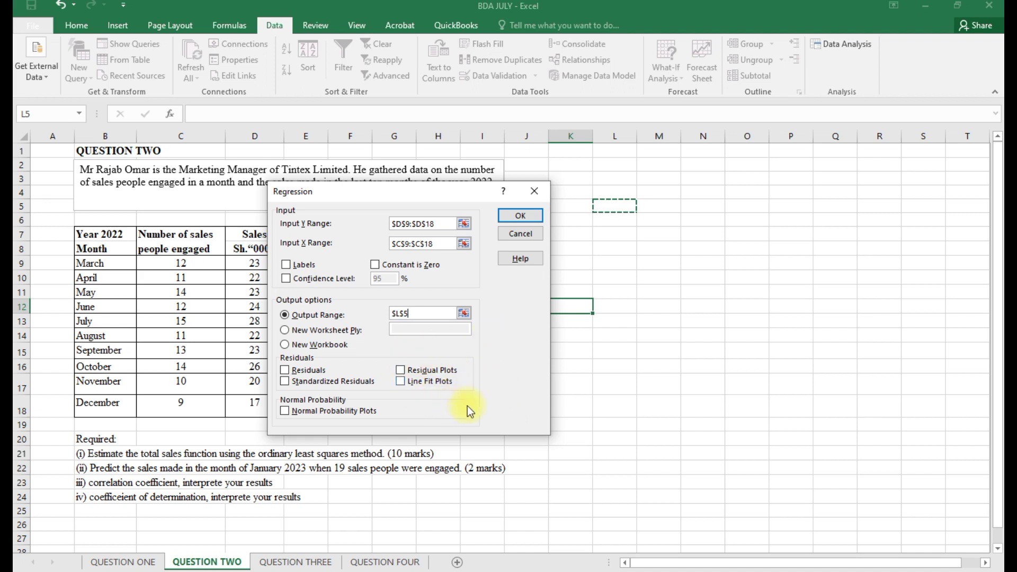
{"action": "left_click", "coordinate": [402, 383]}
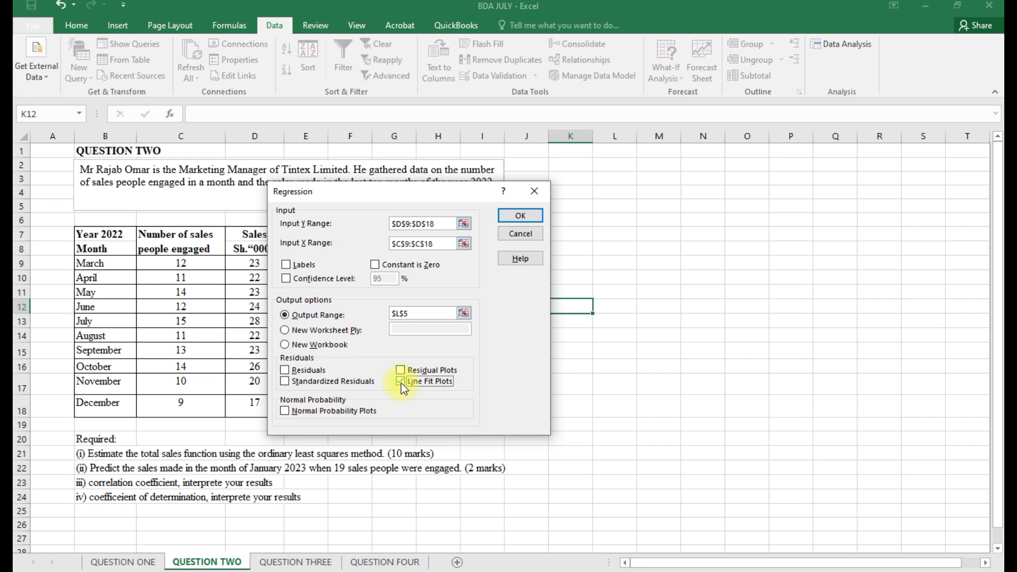
{"action": "left_click", "coordinate": [397, 382]}
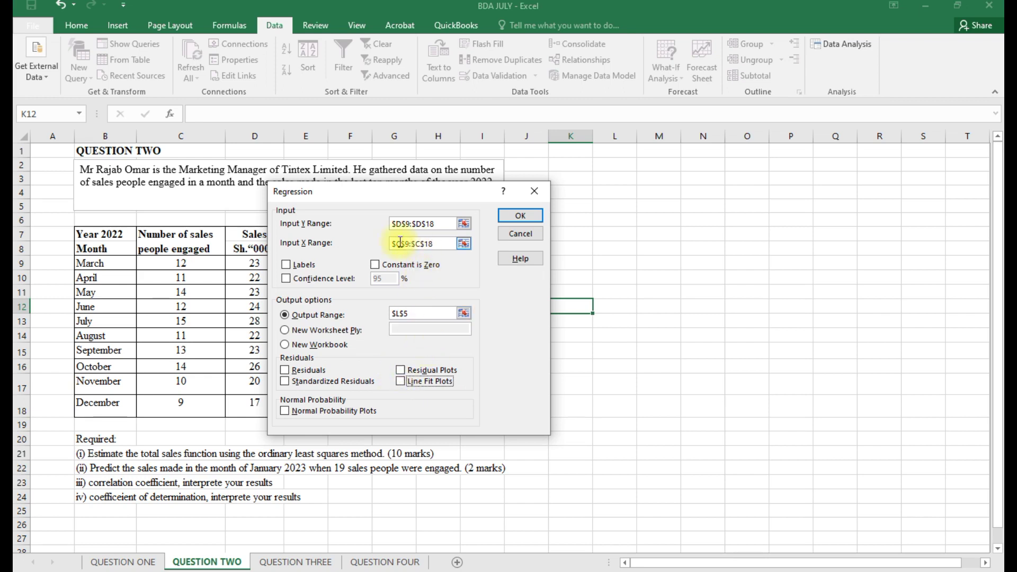
{"action": "left_click", "coordinate": [522, 216]}
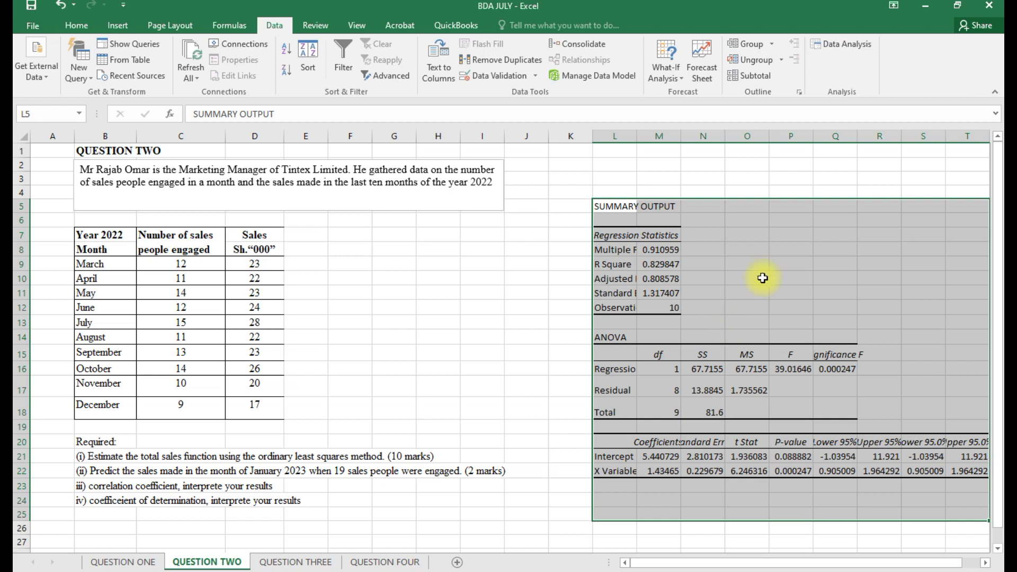
Autofit columns L and N of the regression summary to their contents
{"action": "left_click_drag", "start_coordinate": [771, 293], "coordinate": [752, 295]}
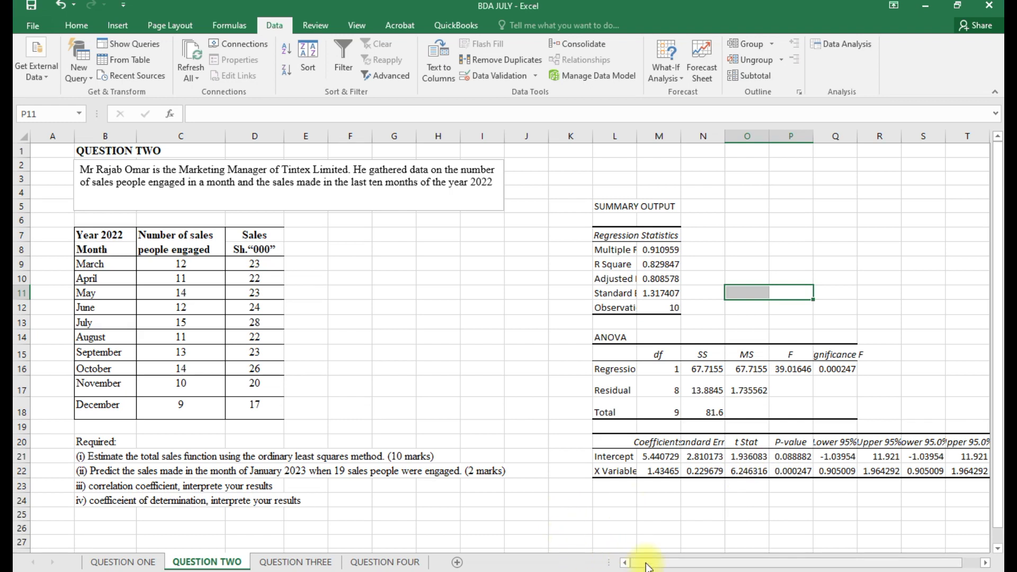
{"action": "left_click_drag", "start_coordinate": [650, 566], "coordinate": [653, 566]}
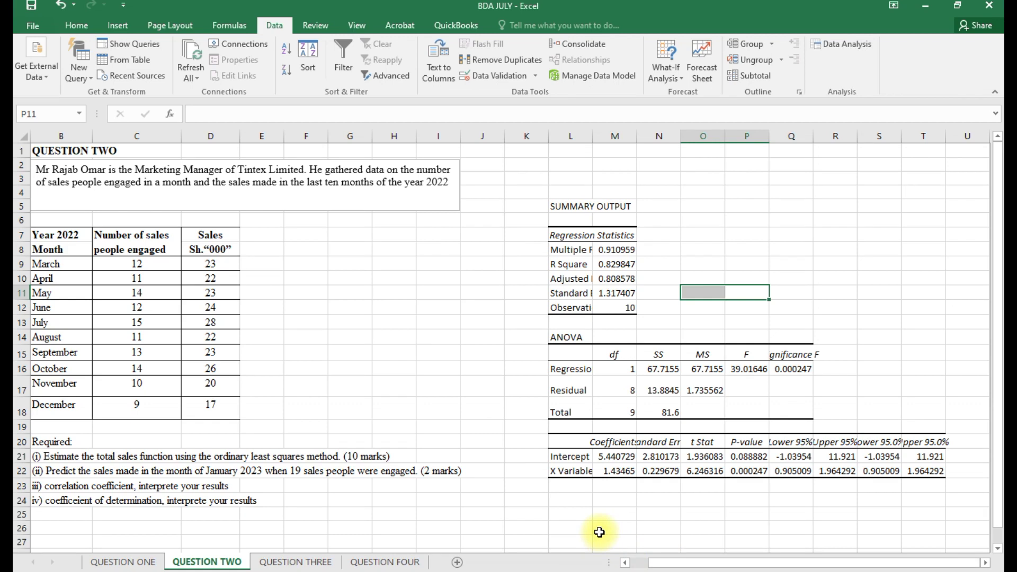
{"action": "double_click", "coordinate": [592, 133]}
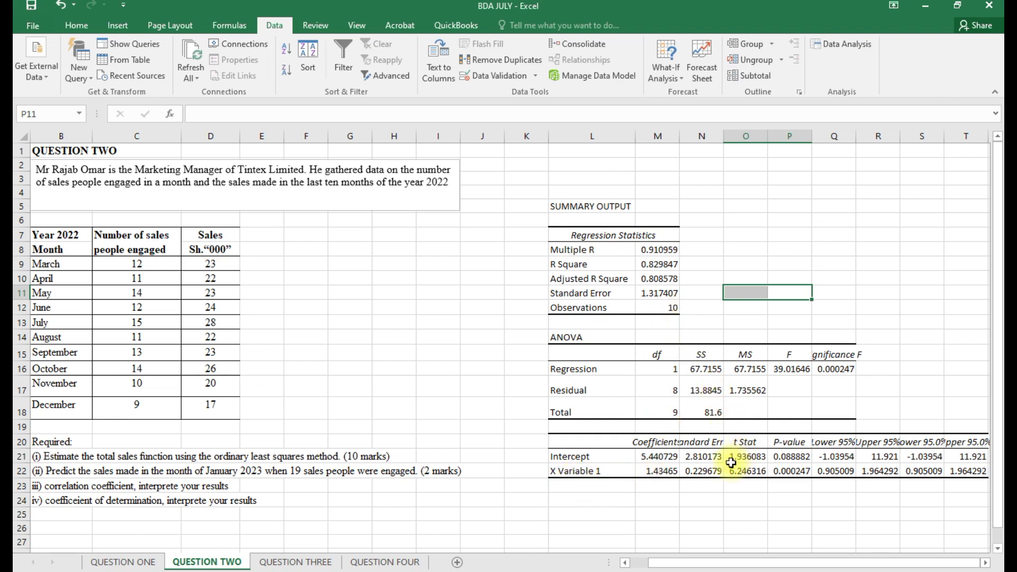
{"action": "double_click", "coordinate": [724, 138]}
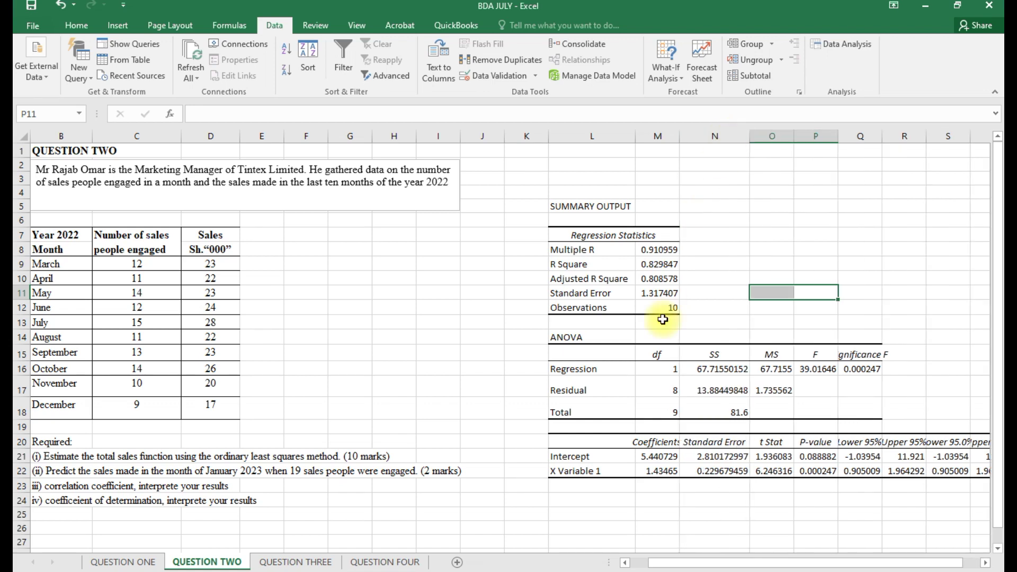
{"action": "left_click_drag", "start_coordinate": [652, 563], "coordinate": [666, 567]}
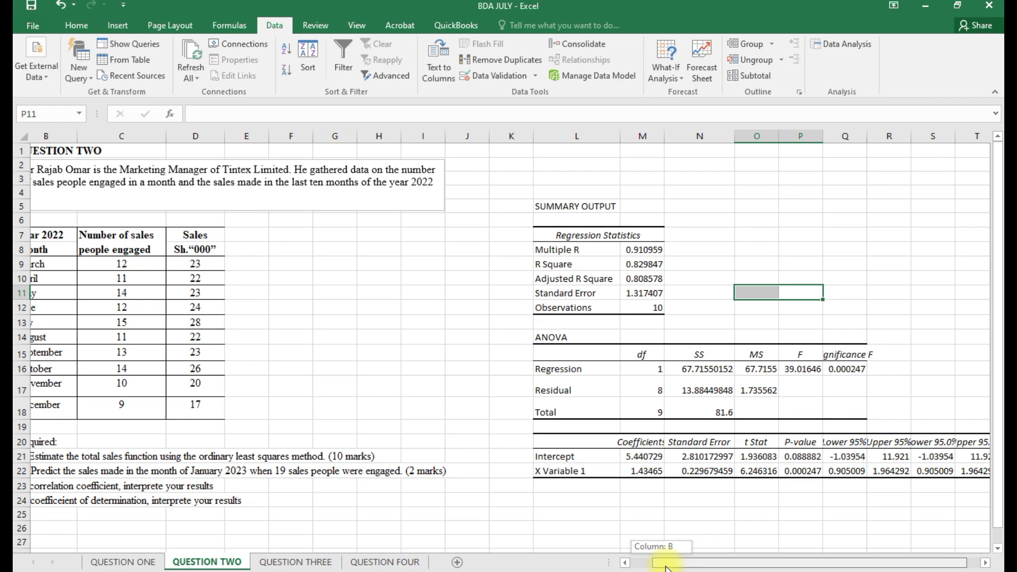
{"action": "left_click_drag", "start_coordinate": [666, 567], "coordinate": [665, 566]}
Enter the answer label "i)" in cell K24 below the regression output
{"action": "left_click", "coordinate": [523, 500]}
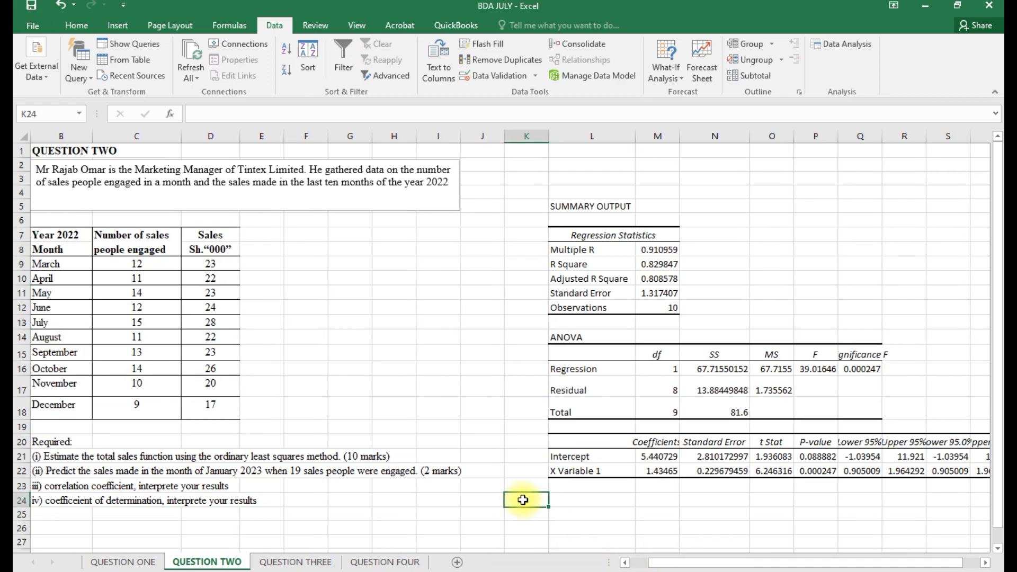
{"action": "type", "text": "i)"}
{"action": "left_click_drag", "start_coordinate": [575, 500], "coordinate": [538, 503]}
{"action": "left_click", "coordinate": [538, 504]}
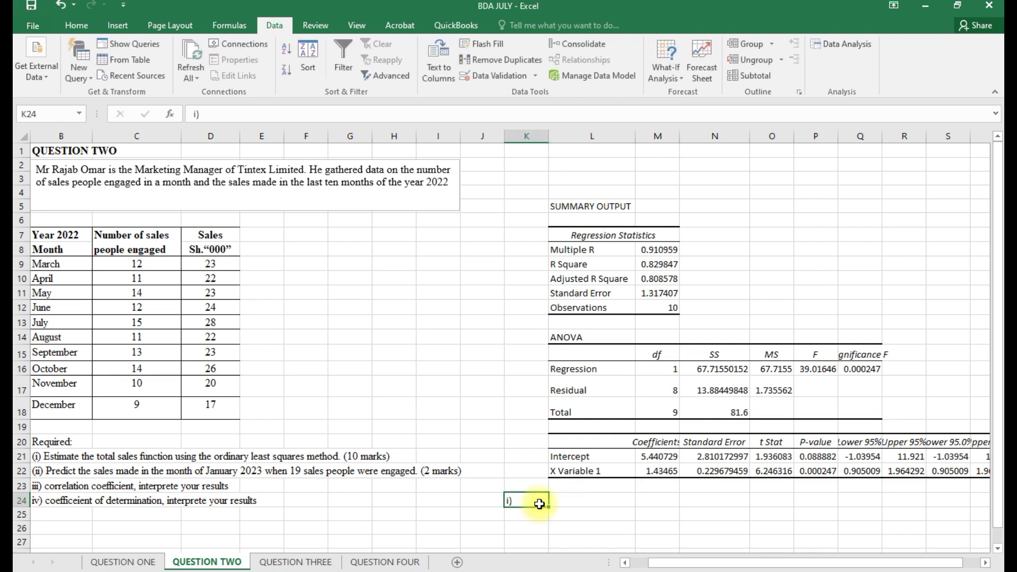
Write the estimated sales function y=5.440729+1.43465x in cell L24 from the intercept and X Variable 1 coefficients
{"action": "left_click", "coordinate": [571, 501]}
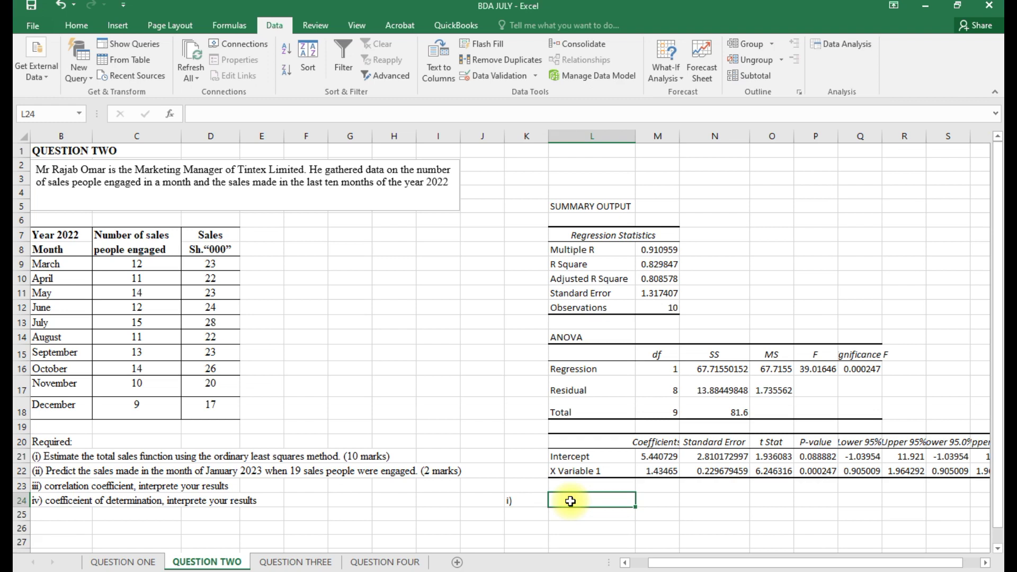
{"action": "type", "text": "y="}
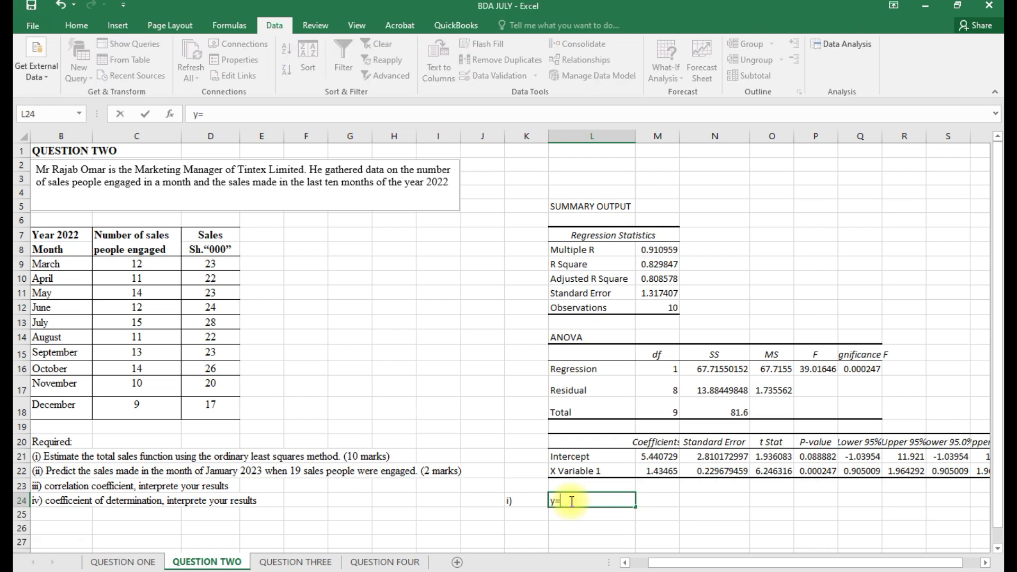
{"action": "left_click", "coordinate": [656, 461]}
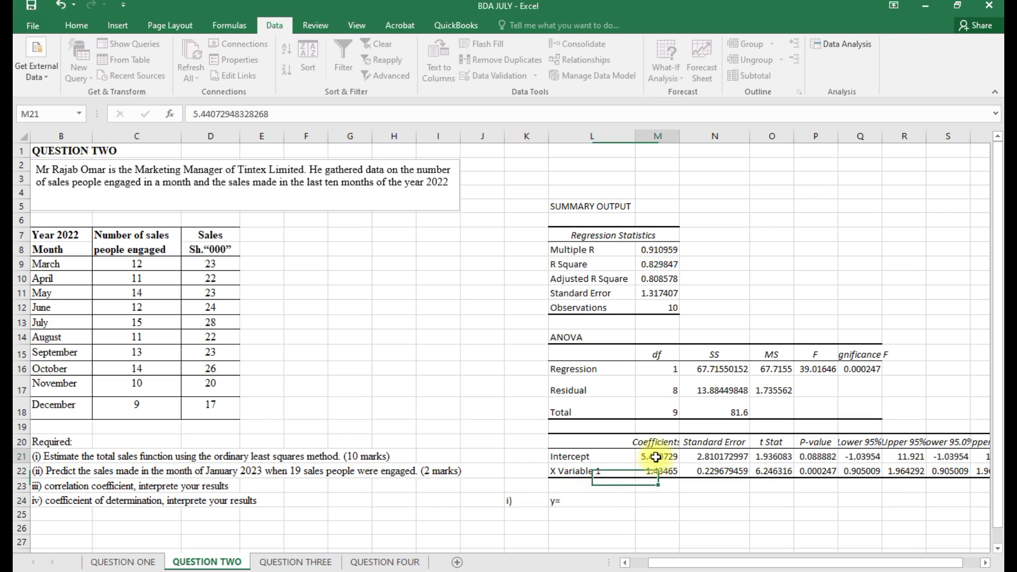
{"action": "left_click", "coordinate": [544, 505]}
{"action": "left_click", "coordinate": [585, 505]}
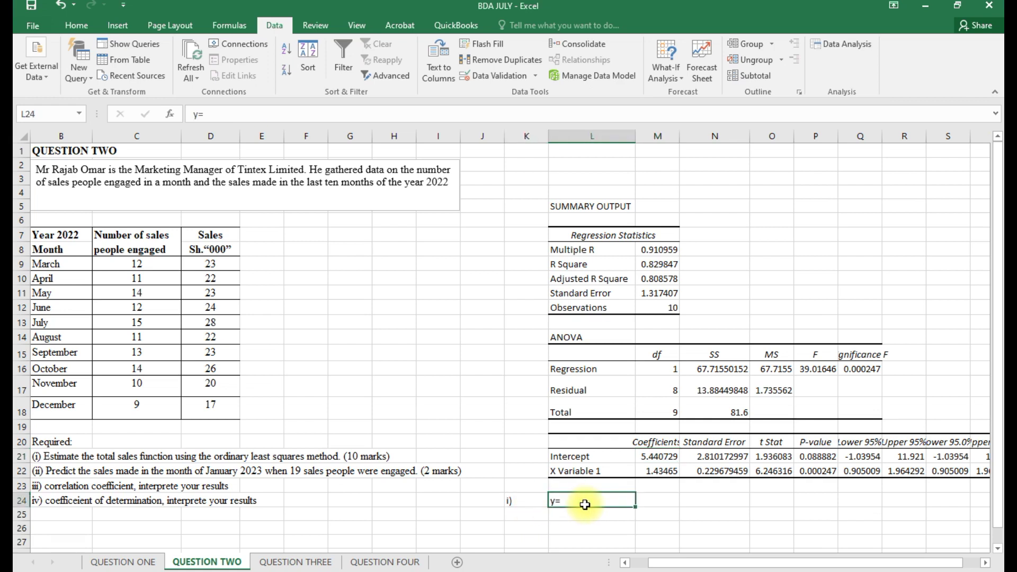
{"action": "double_click", "coordinate": [568, 501]}
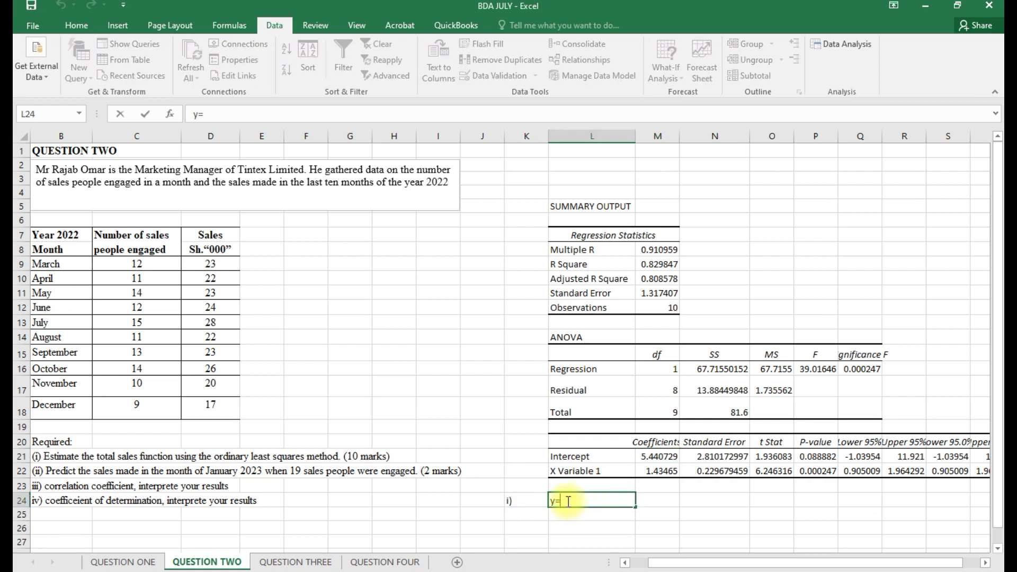
{"action": "type", "text": "5.440729"}
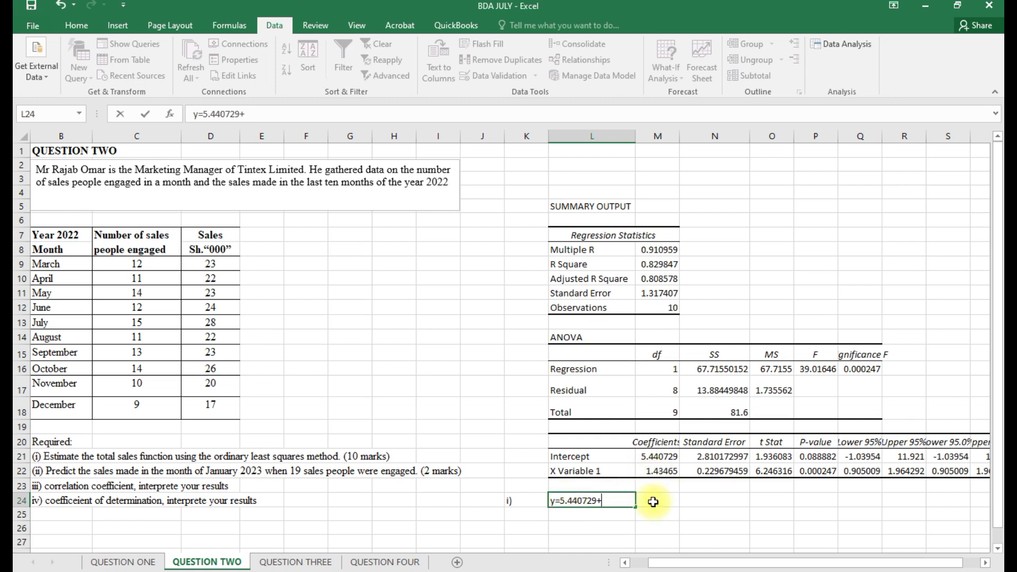
{"action": "type", "text": "+1.443"}
{"action": "key", "text": "BackSpace"}
{"action": "key", "text": "BackSpace"}
{"action": "type", "text": "3465x"}
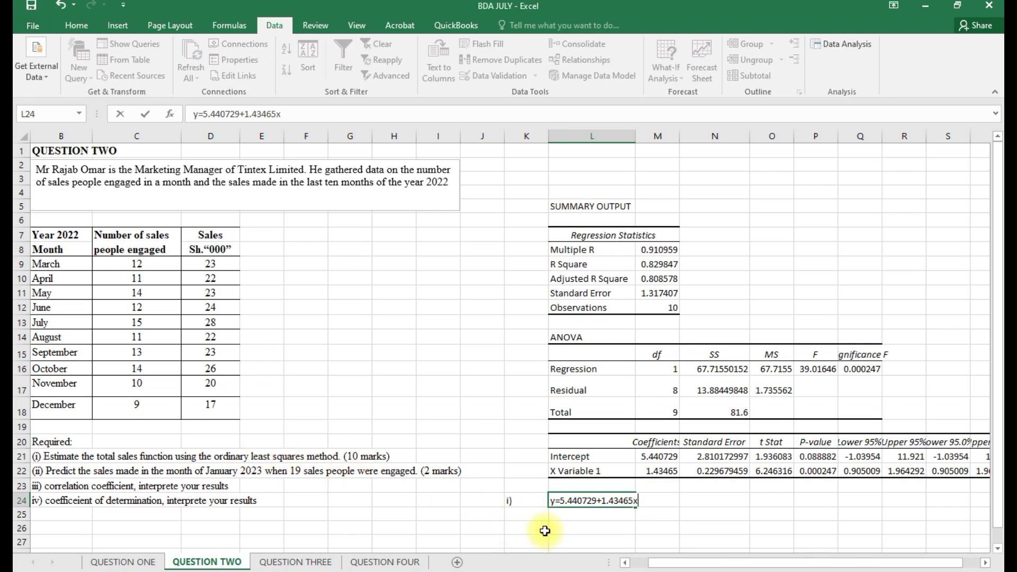
Enter the answer label "ii)" in cell K26 and the label "y" beside it in L26
{"action": "left_click", "coordinate": [526, 530]}
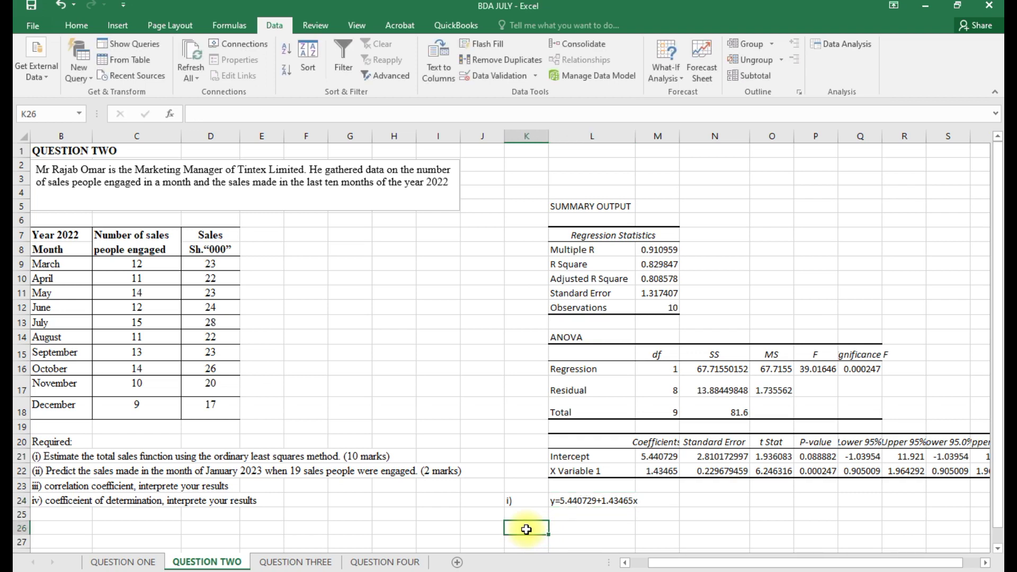
{"action": "type", "text": "ii)"}
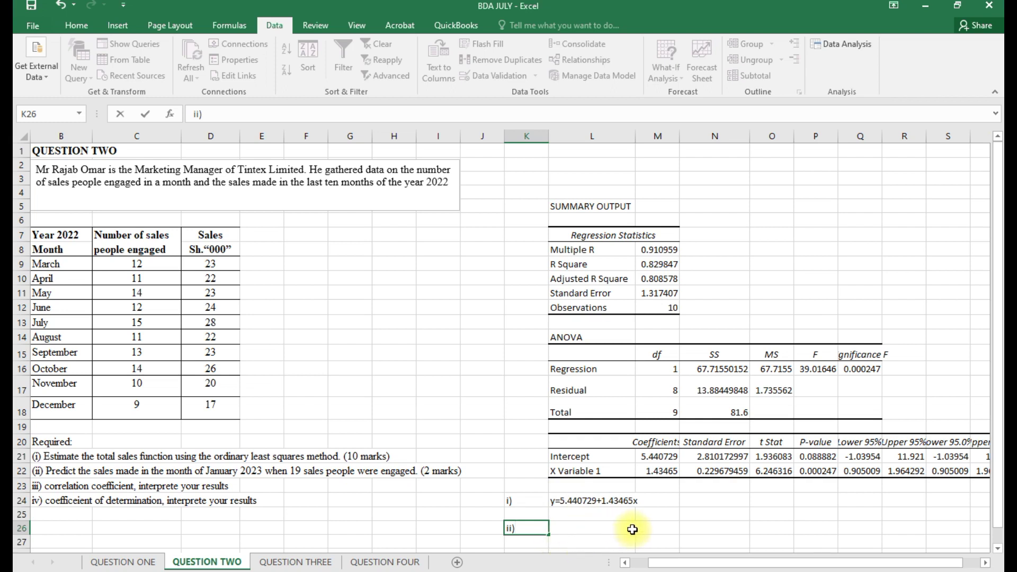
{"action": "left_click", "coordinate": [604, 529]}
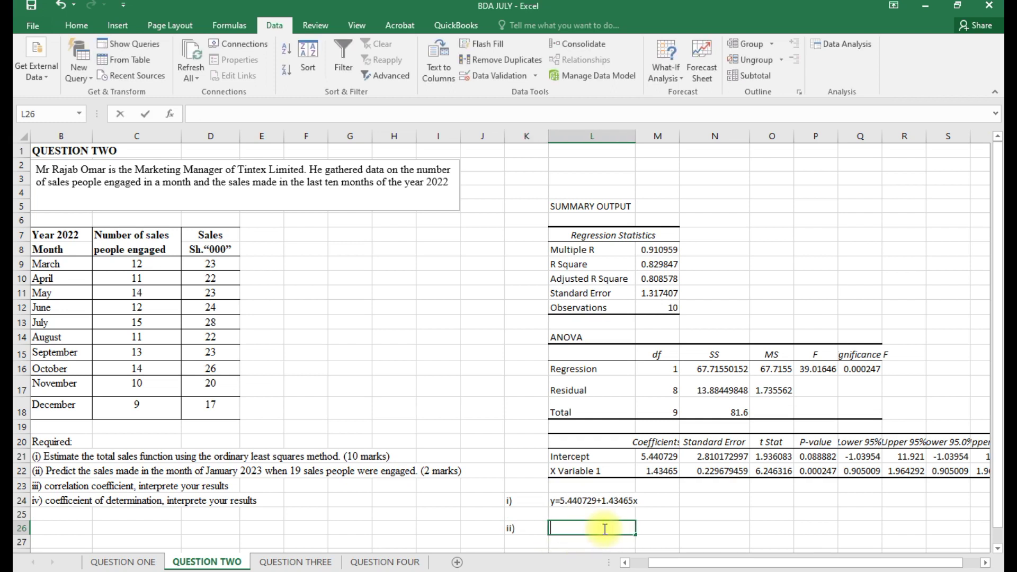
{"action": "type", "text": "y"}
Enter the prediction formula =M21+(M228*19) in cell M26 for sales with 19 sales people
{"action": "left_click", "coordinate": [667, 529]}
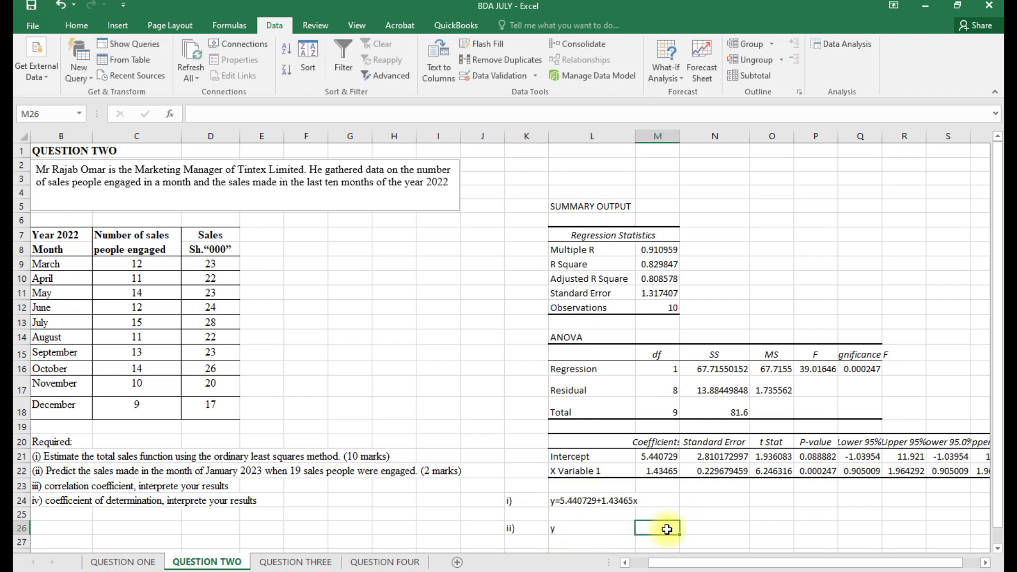
{"action": "type", "text": "="}
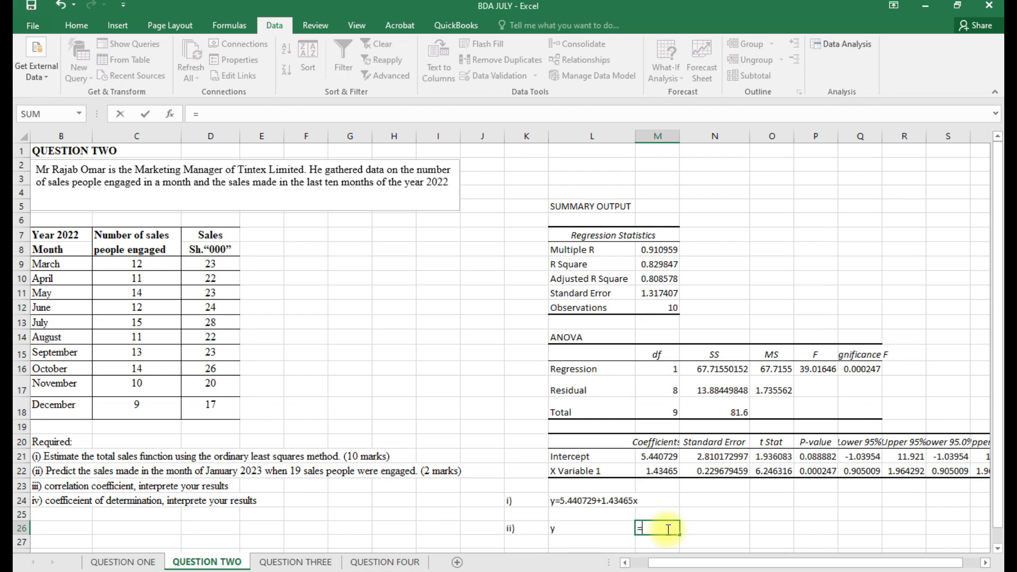
{"action": "left_click", "coordinate": [665, 456]}
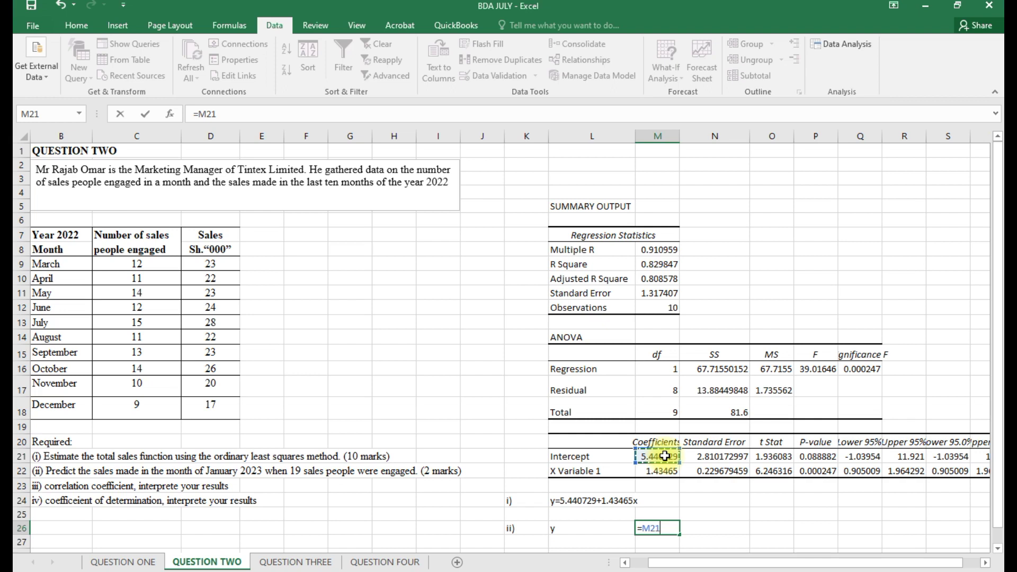
{"action": "type", "text": "+"}
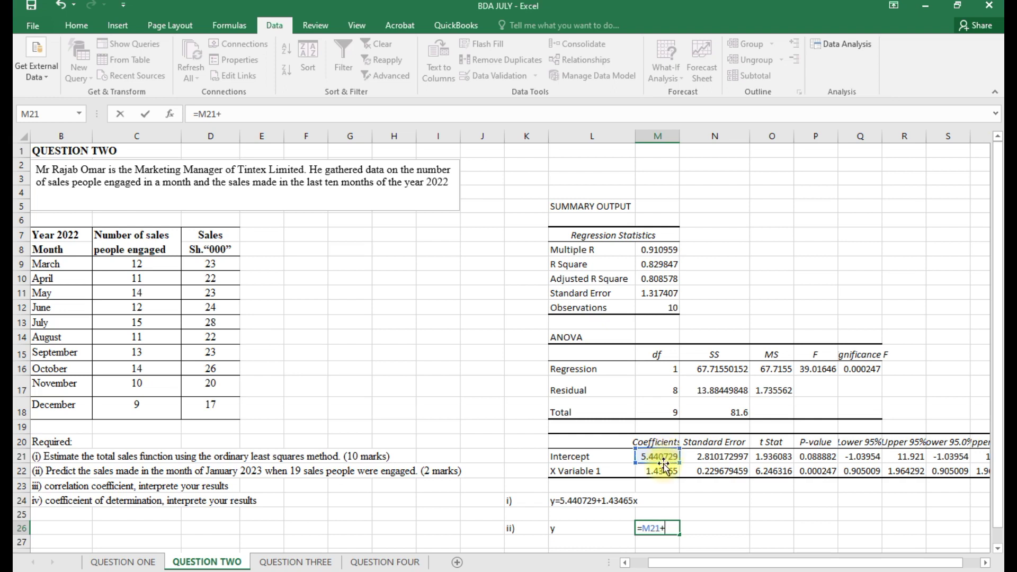
{"action": "left_click", "coordinate": [663, 472]}
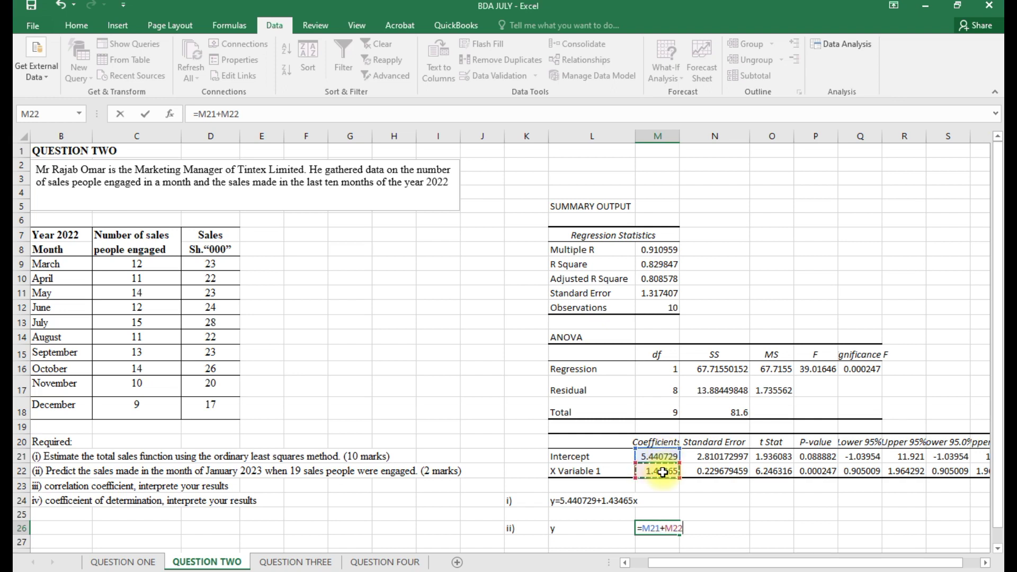
{"action": "left_click", "coordinate": [245, 114]}
{"action": "type", "text": "("}
{"action": "key", "text": "BackSpace"}
{"action": "type", "text": "8"}
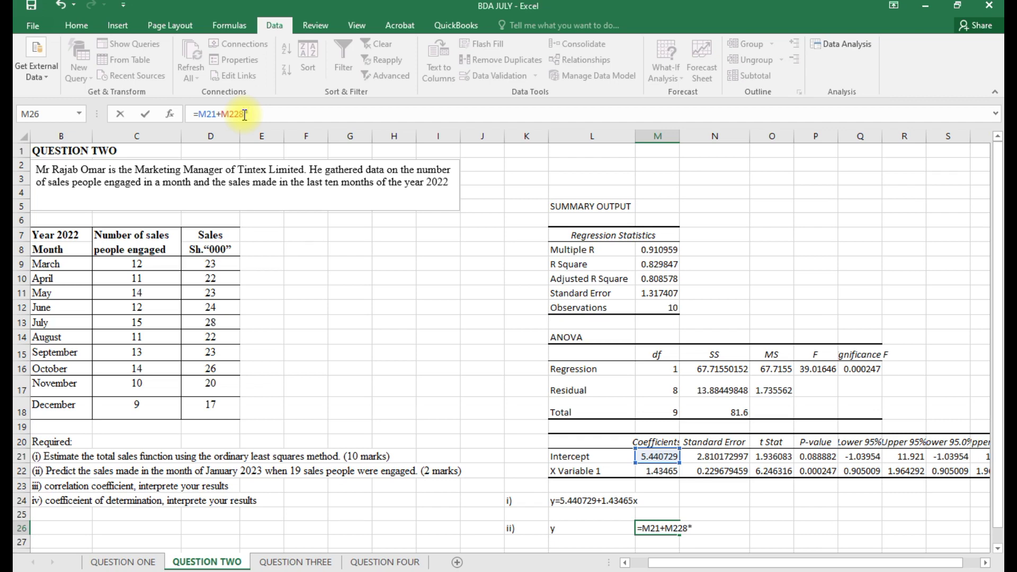
{"action": "type", "text": "*19"}
{"action": "left_click", "coordinate": [224, 113]}
{"action": "type", "text": "("}
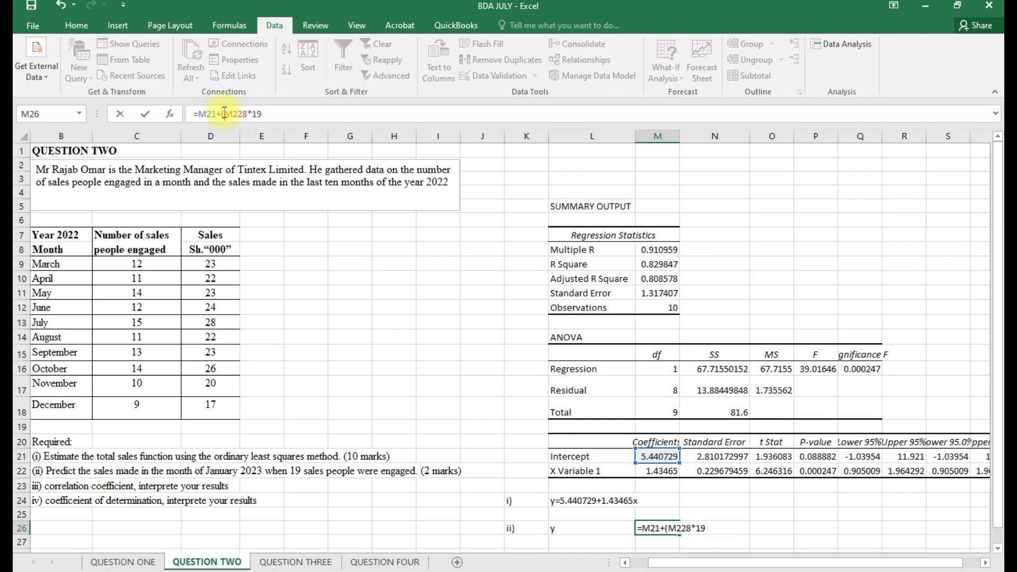
{"action": "left_click", "coordinate": [267, 115]}
{"action": "type", "text": ")"}
{"action": "key", "text": "Return"}
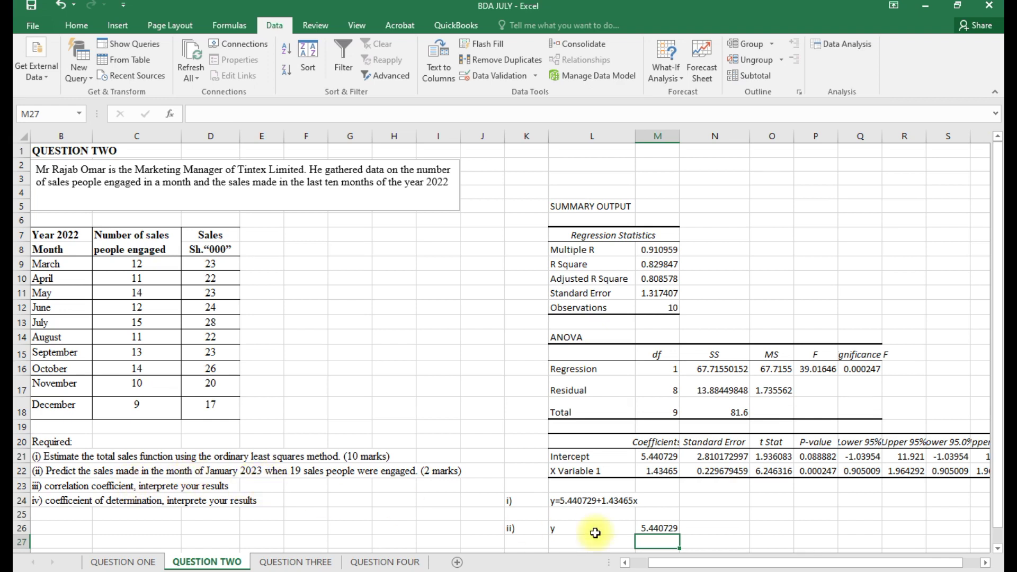
Enter the answer label "iii)" in cell K28 and the label "r" in L28
{"action": "scroll", "coordinate": [638, 542], "scroll_direction": "down", "scroll_amount": 1}
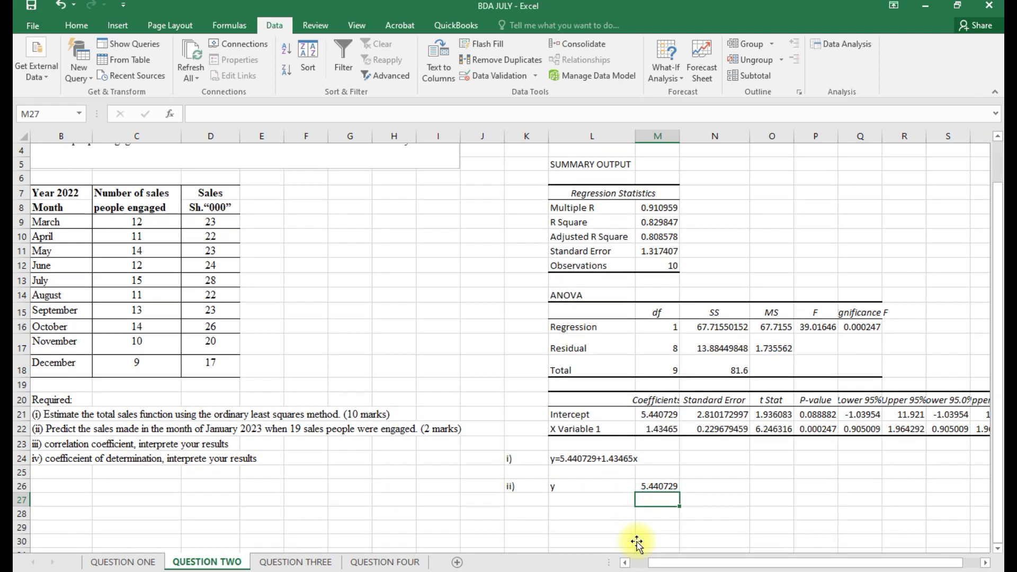
{"action": "left_click", "coordinate": [577, 512]}
{"action": "left_click", "coordinate": [515, 516]}
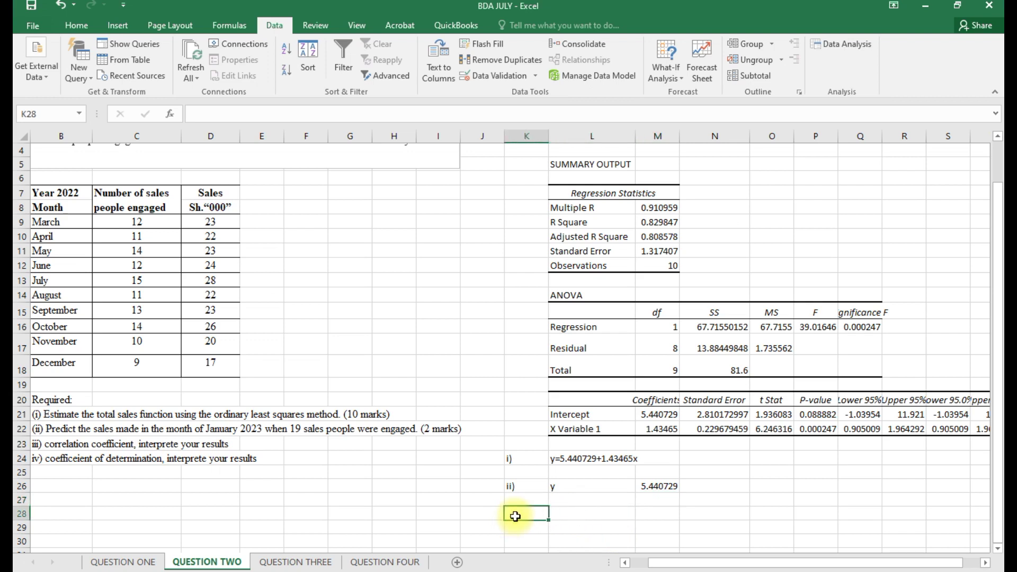
{"action": "type", "text": "ii"}
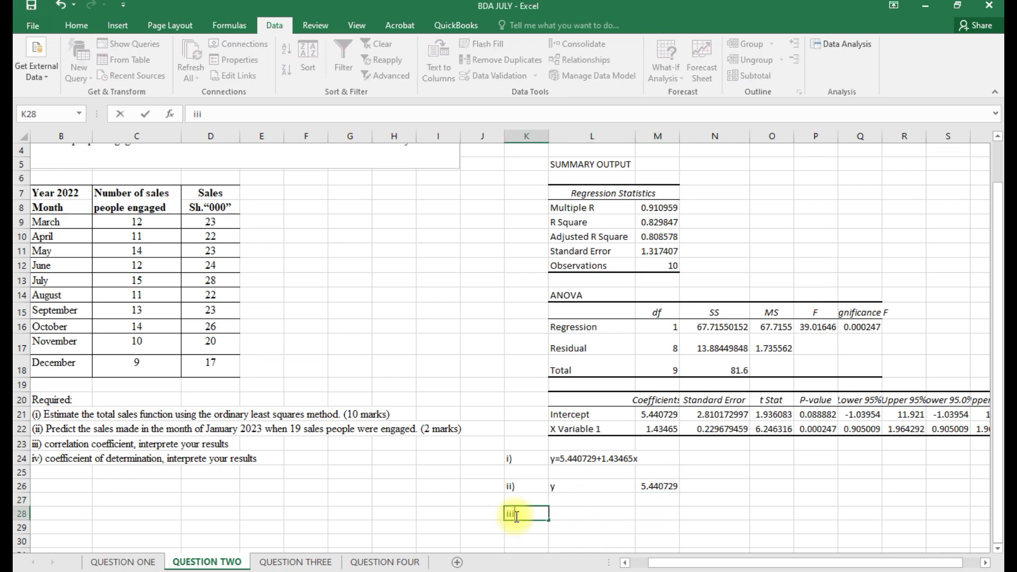
{"action": "type", "text": "i)"}
{"action": "left_click", "coordinate": [583, 514]}
{"action": "type", "text": "r"}
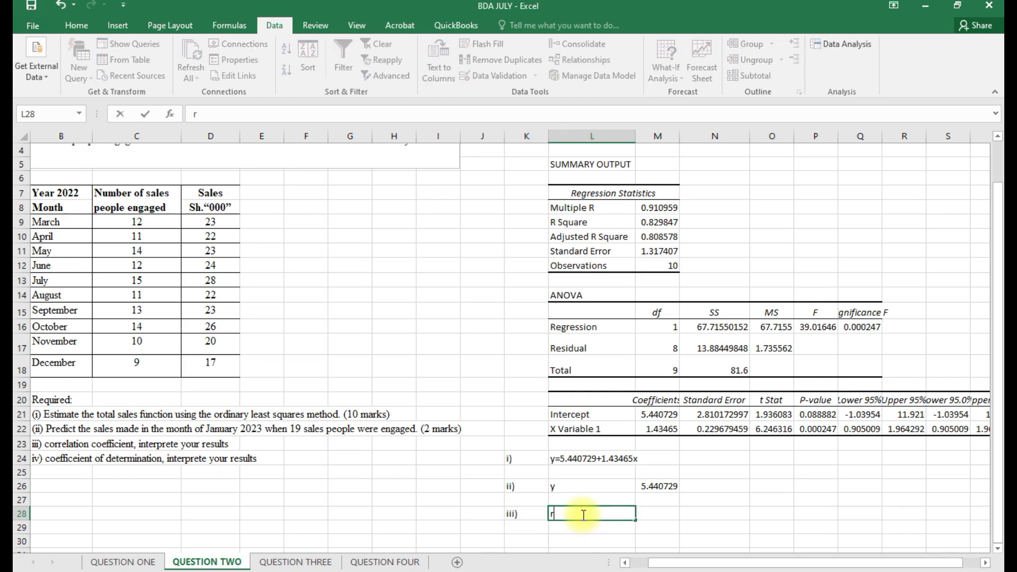
Link cell M28 to the Multiple R value in M8 as the correlation coefficient
{"action": "left_click", "coordinate": [644, 518]}
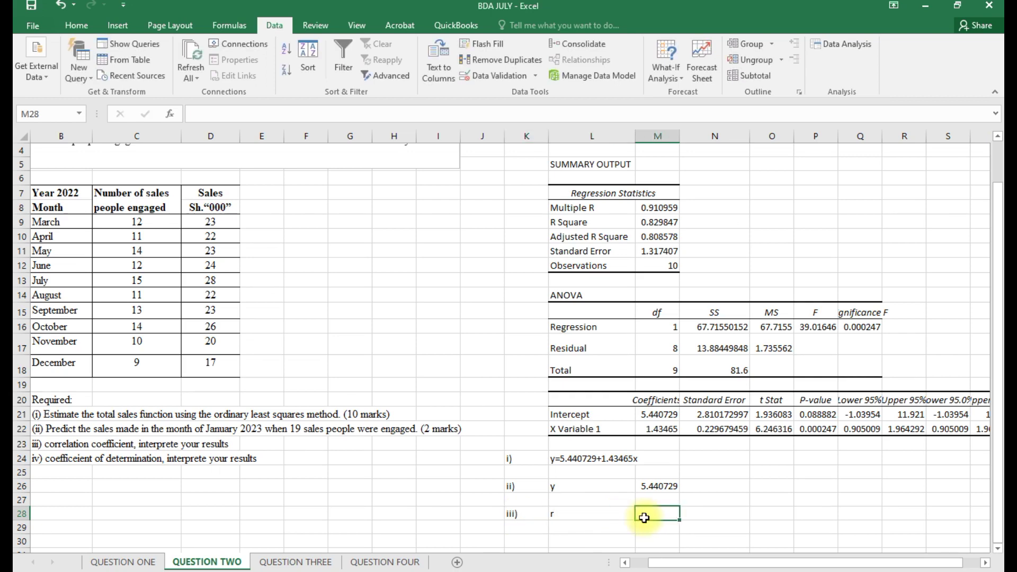
{"action": "type", "text": "="}
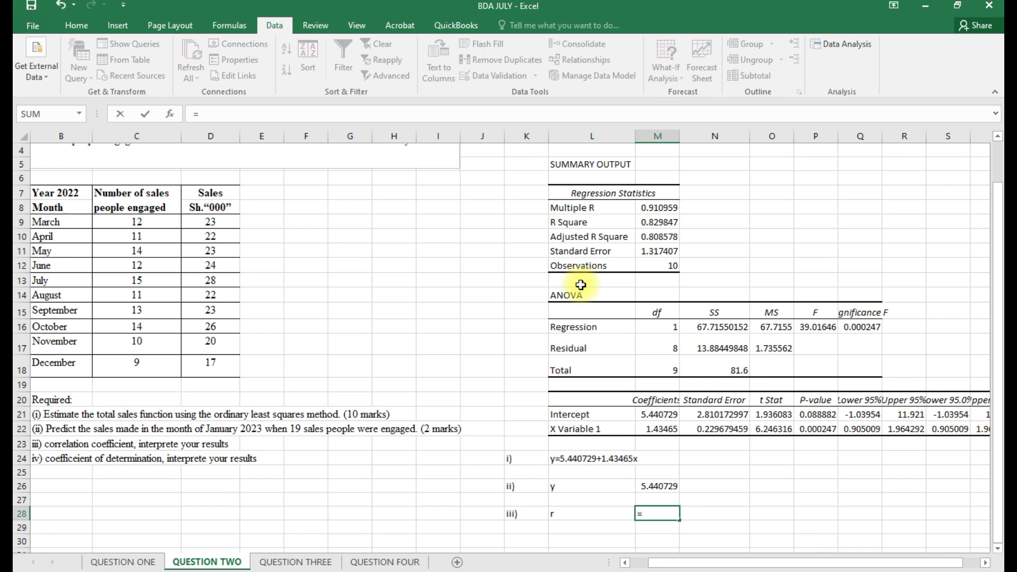
{"action": "left_click", "coordinate": [653, 208]}
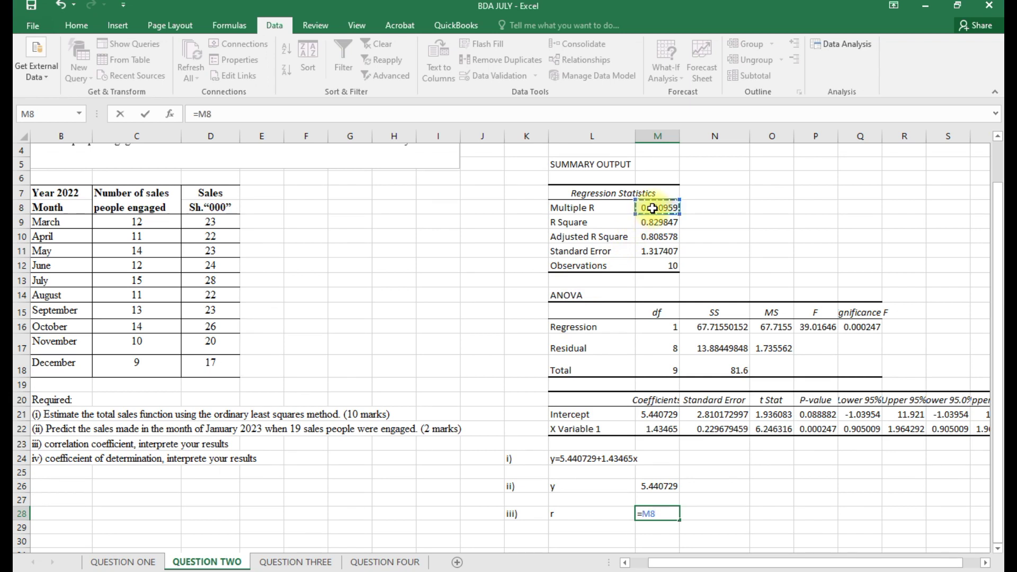
{"action": "key", "text": "Return"}
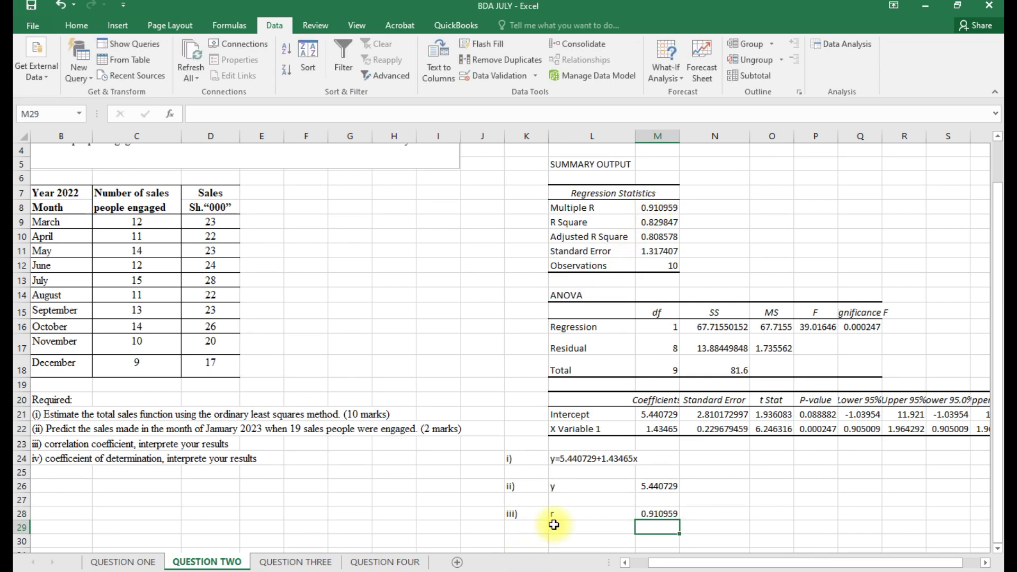
{"action": "left_click", "coordinate": [564, 527]}
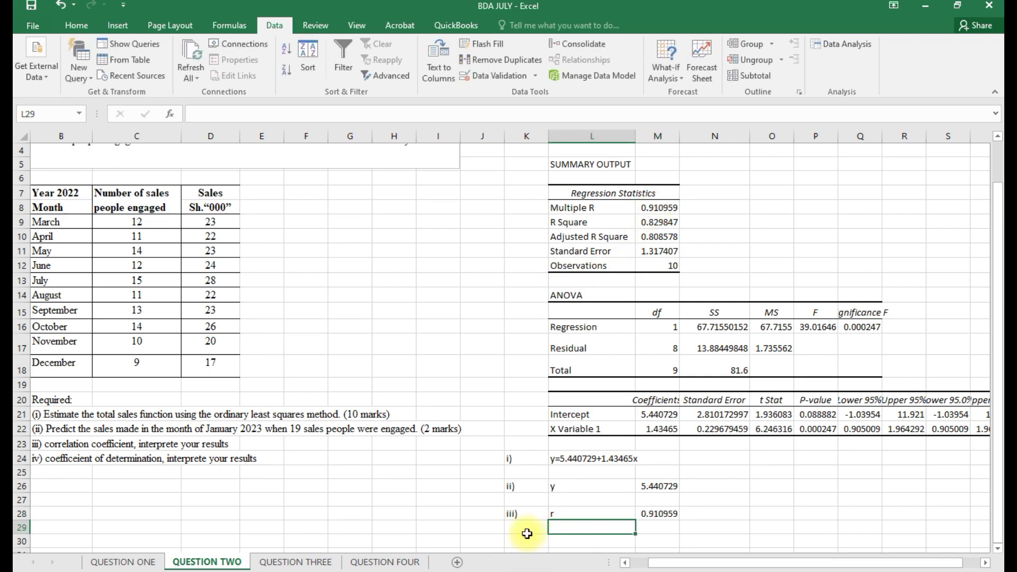
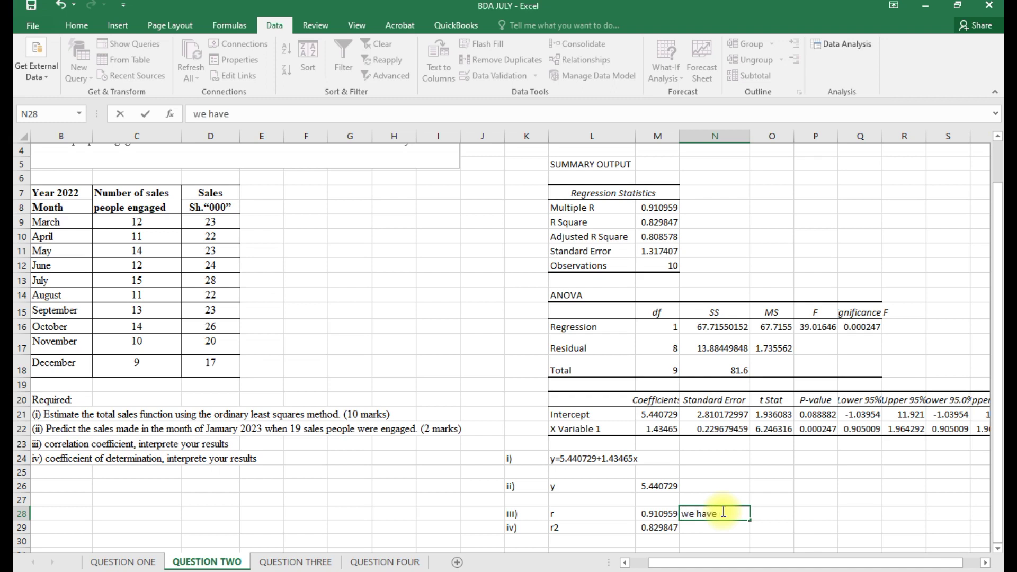
Complete the interpretation in N28 as "we have a high positive correlation between number of sales people and sale"
{"action": "type", "text": "a high positive co"}
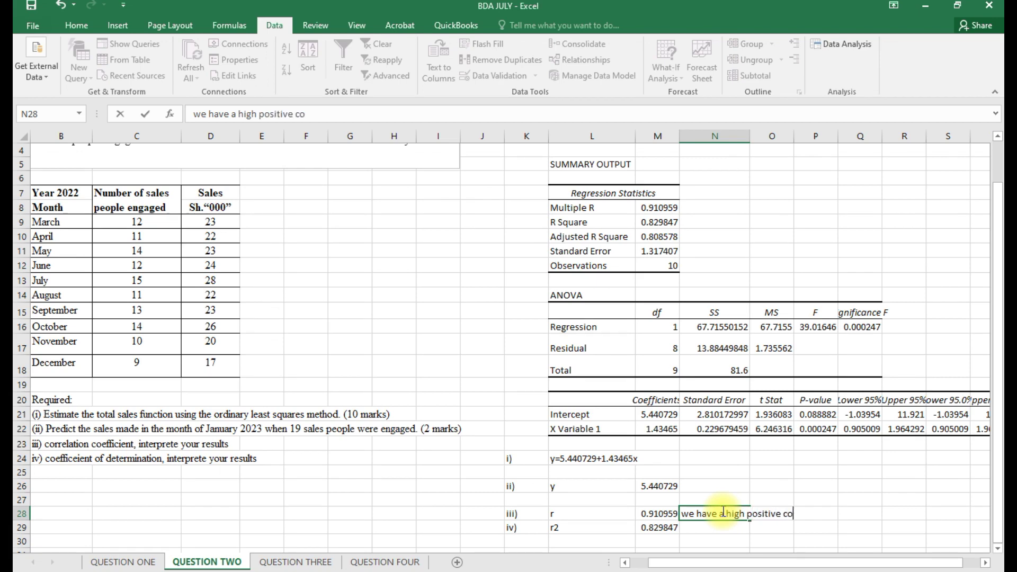
{"action": "type", "text": "rrelation between"}
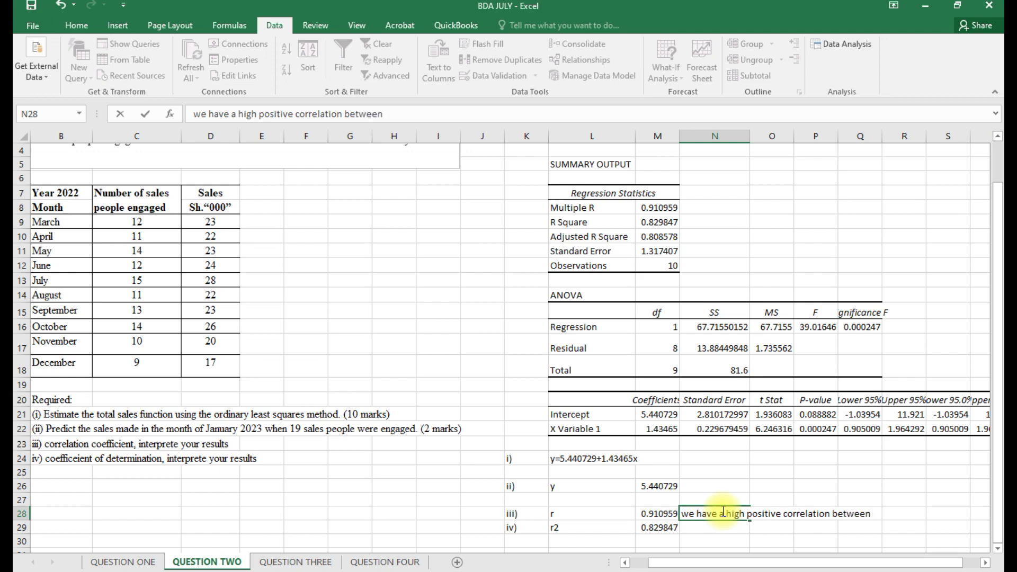
{"action": "type", "text": " number of sales pe"}
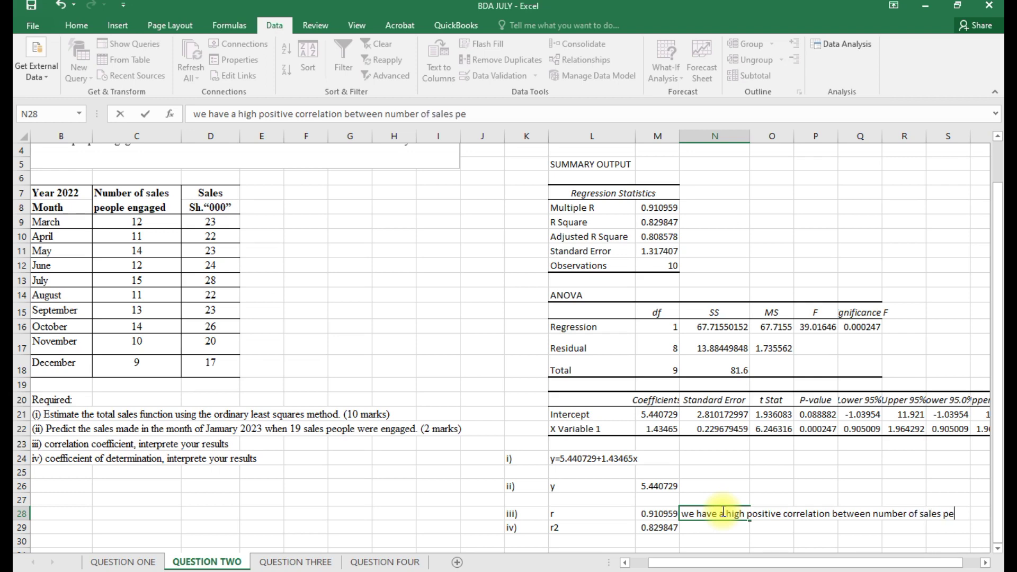
{"action": "type", "text": "ople and sale"}
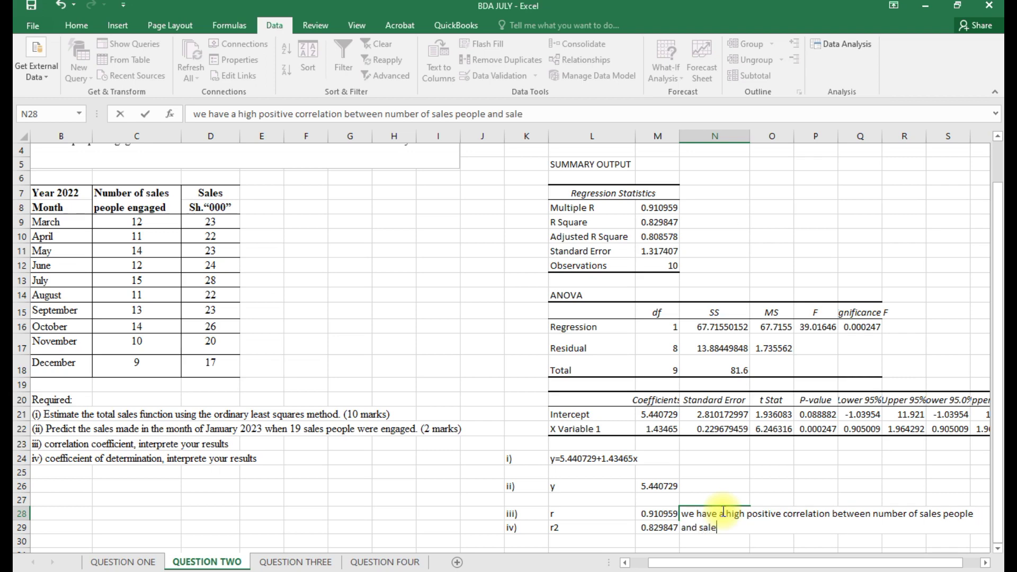
{"action": "left_click_drag", "start_coordinate": [655, 563], "coordinate": [669, 565]}
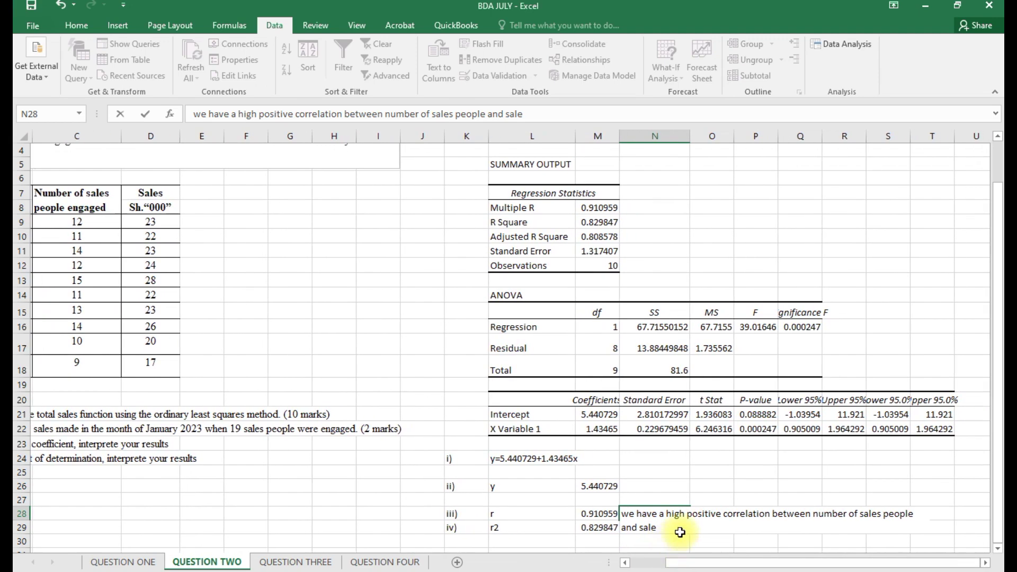
{"action": "left_click", "coordinate": [597, 540]}
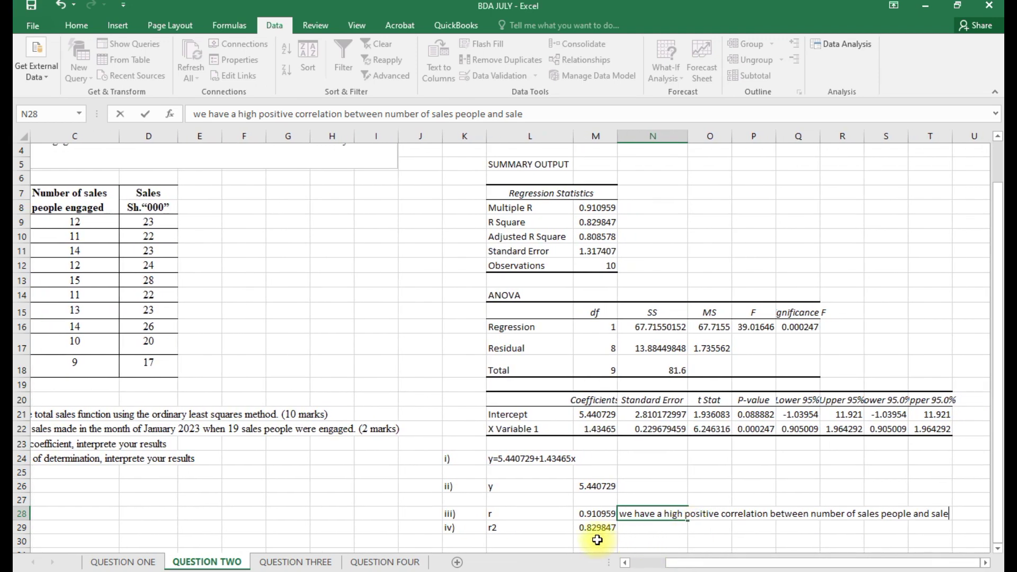
{"action": "left_click", "coordinate": [650, 529]}
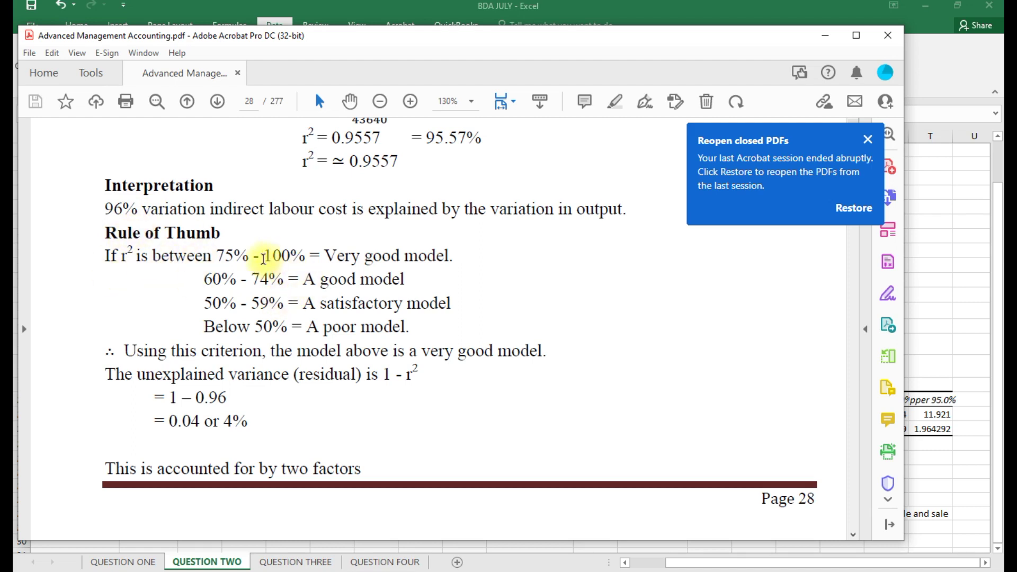
Switch to Excel and enter in N29 "it is a very good model for prediction because 82.98% of the variation will be explained by the model"
{"action": "left_click", "coordinate": [933, 564]}
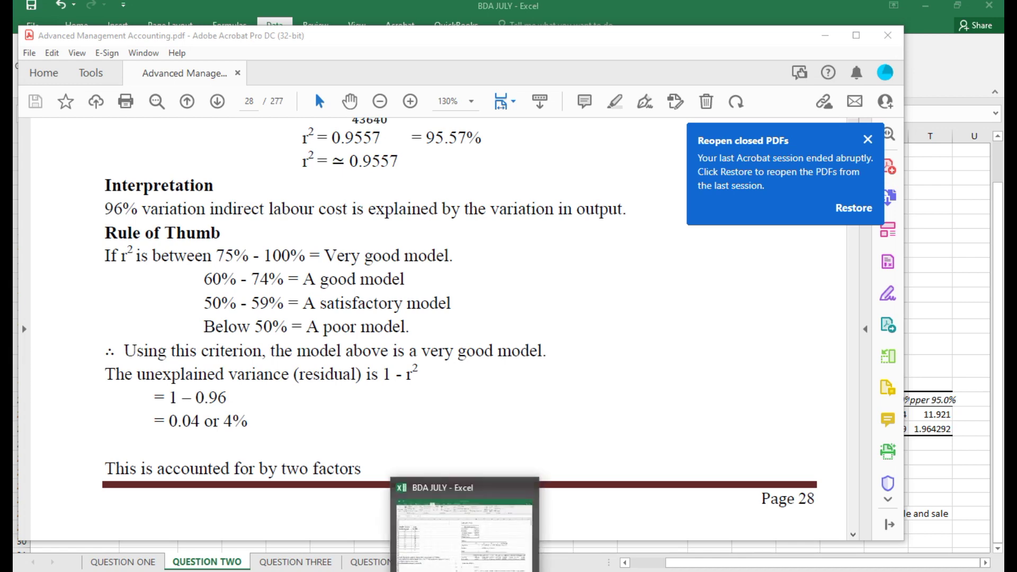
{"action": "left_click", "coordinate": [454, 569]}
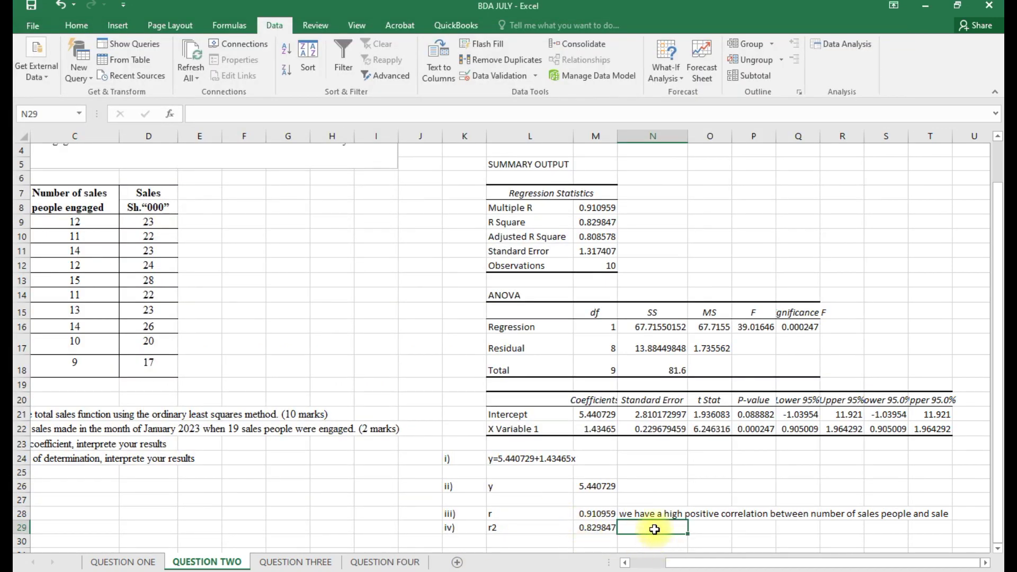
{"action": "type", "text": "it"}
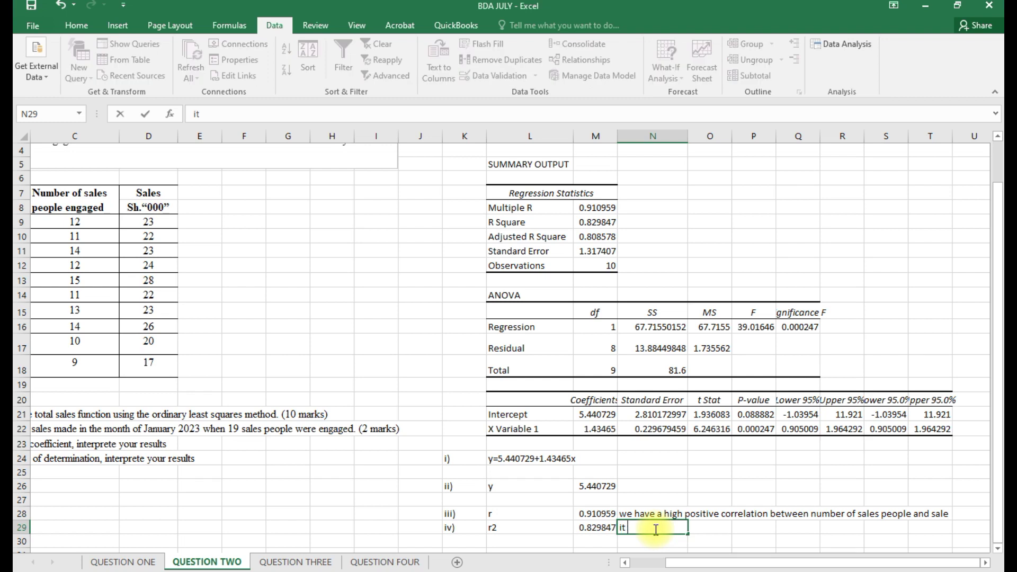
{"action": "type", "text": " is a very good"}
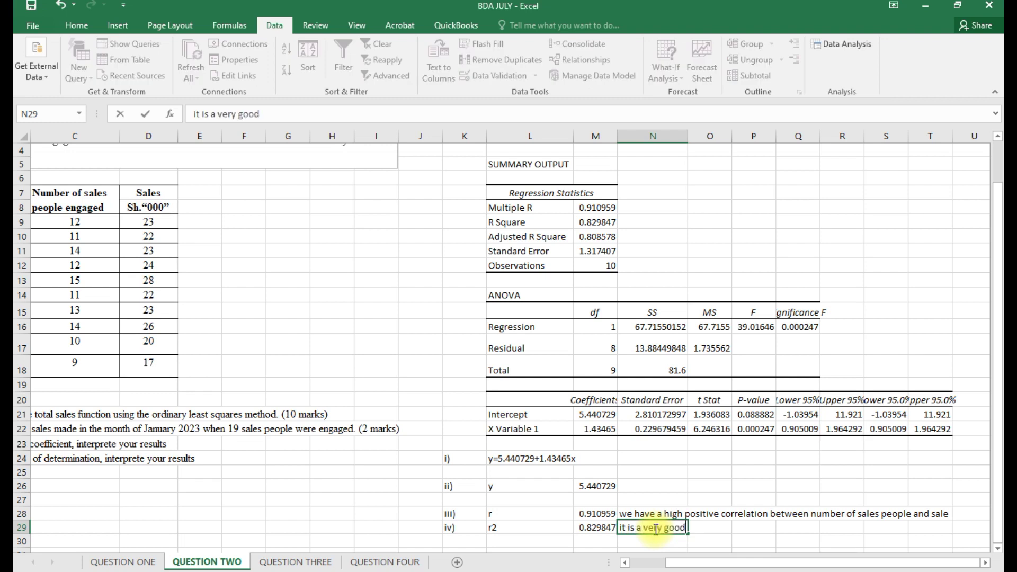
{"action": "type", "text": " model for pre"}
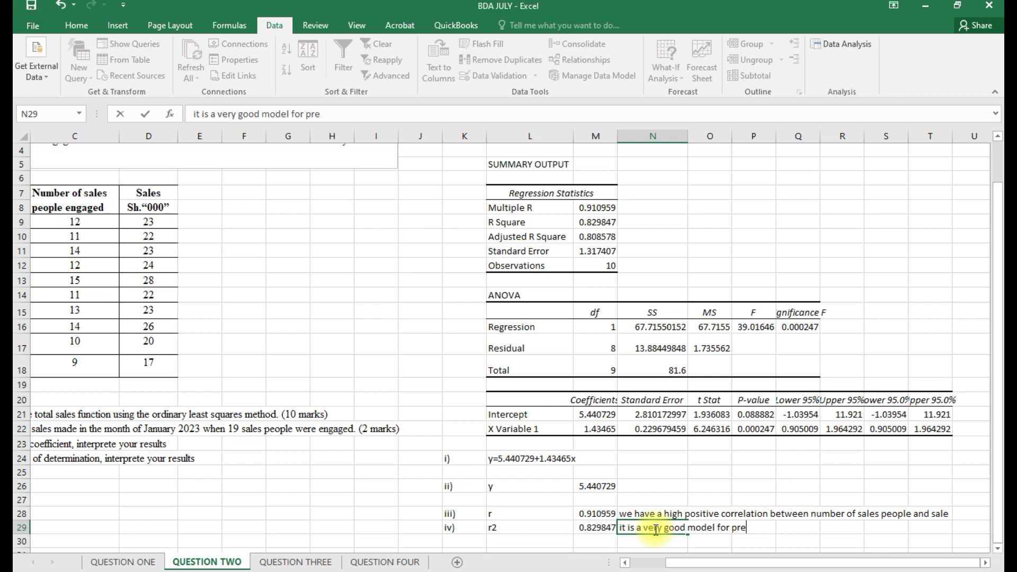
{"action": "type", "text": "diction because"}
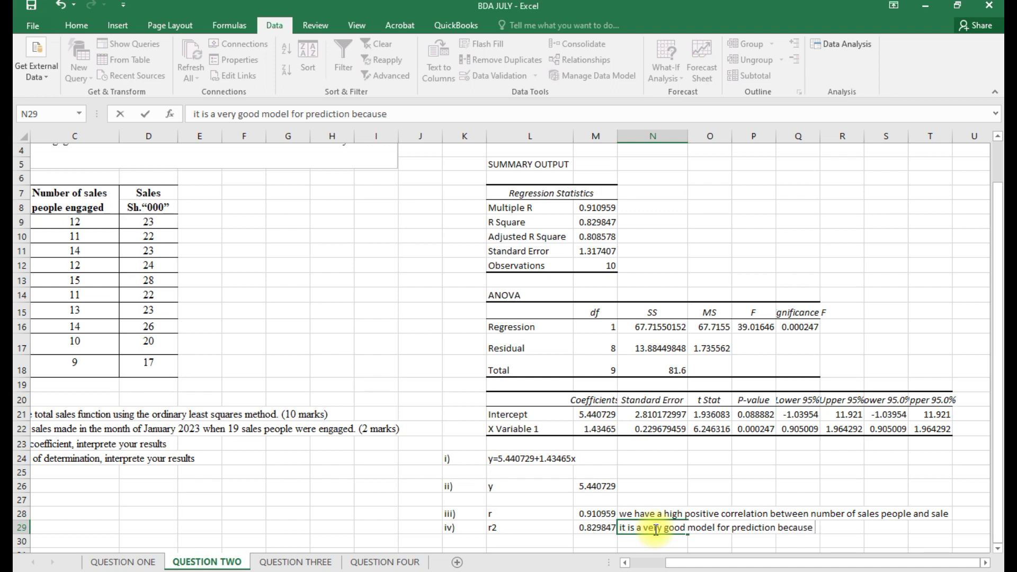
{"action": "type", "text": "82.98% of the "}
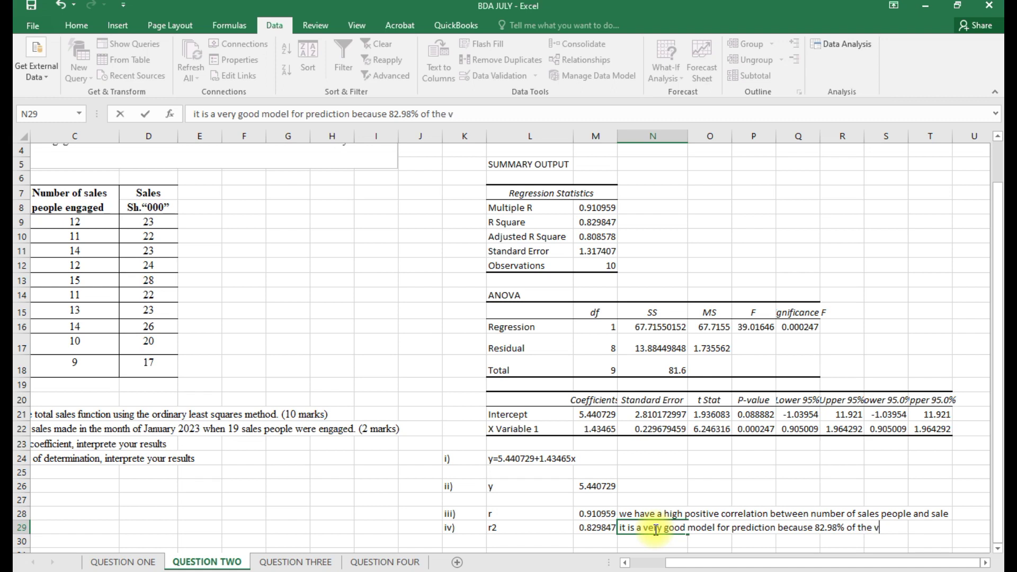
{"action": "type", "text": "variation will be explained t"}
{"action": "key", "text": "BackSpace"}
{"action": "type", "text": "by the model"}
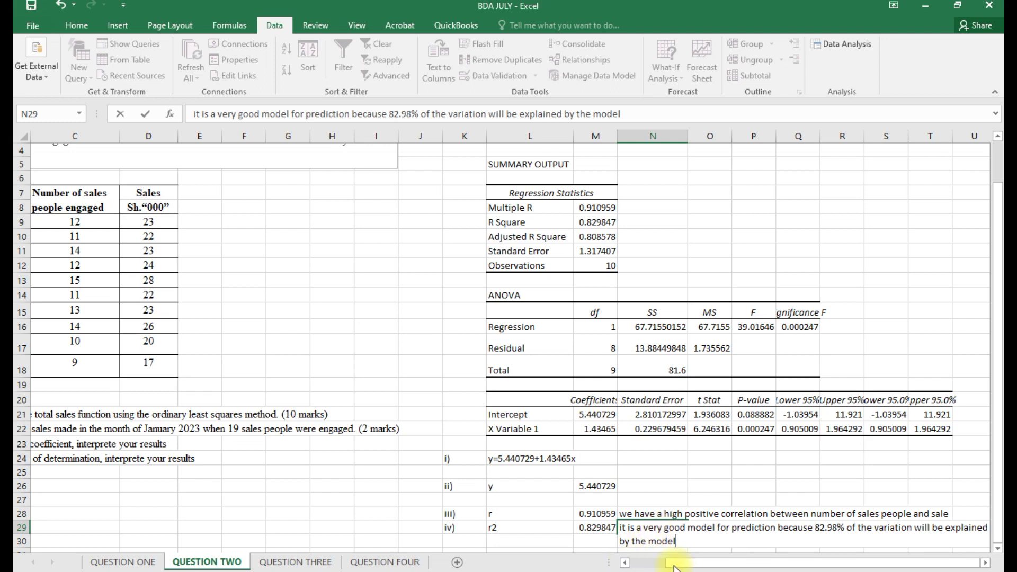
{"action": "left_click", "coordinate": [613, 543]}
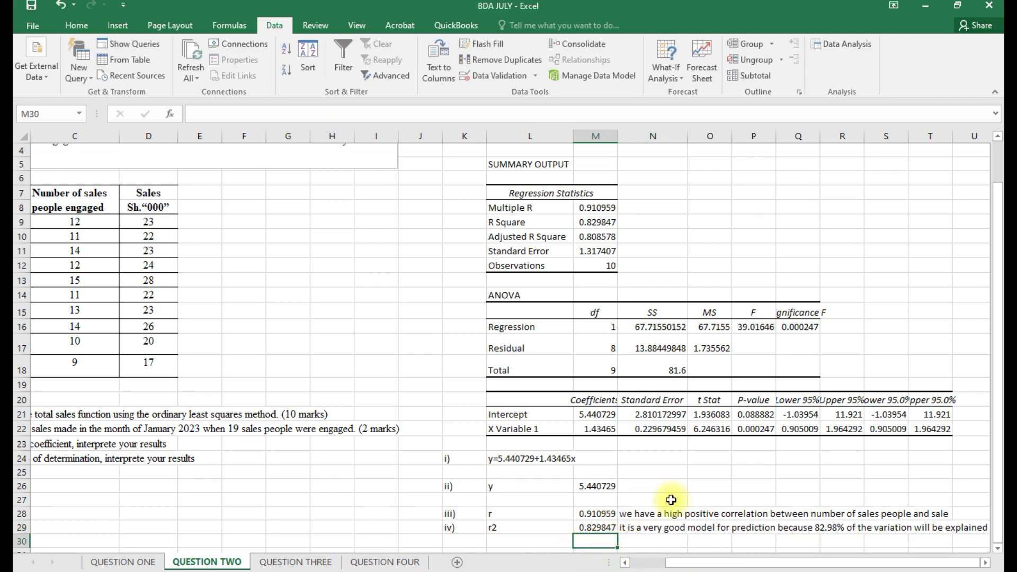
Format the regression output and answers in L5:W29 in Times New Roman, size 12
{"action": "left_click_drag", "start_coordinate": [491, 164], "coordinate": [898, 529]}
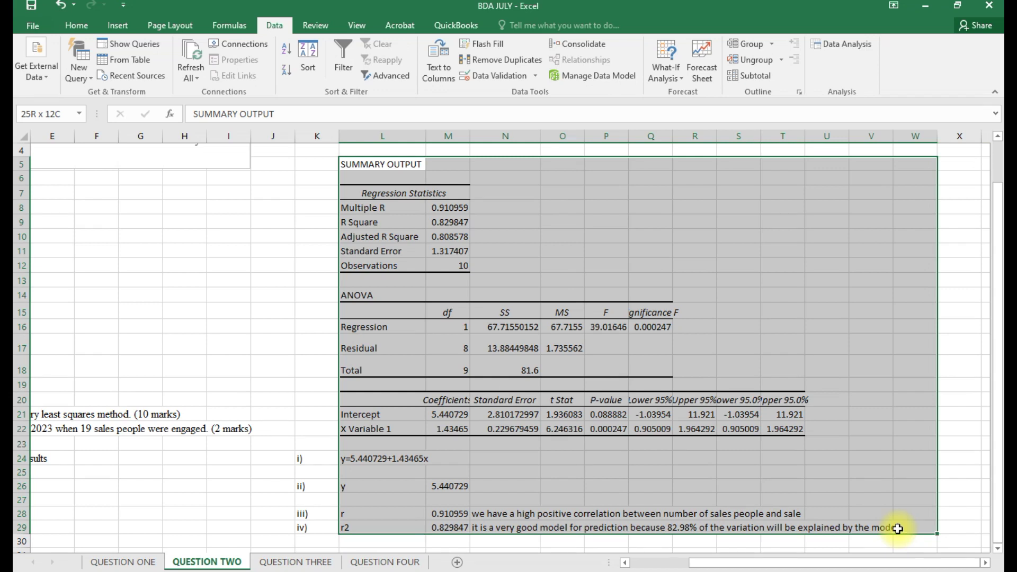
{"action": "left_click", "coordinate": [72, 23]}
{"action": "left_click", "coordinate": [175, 49]}
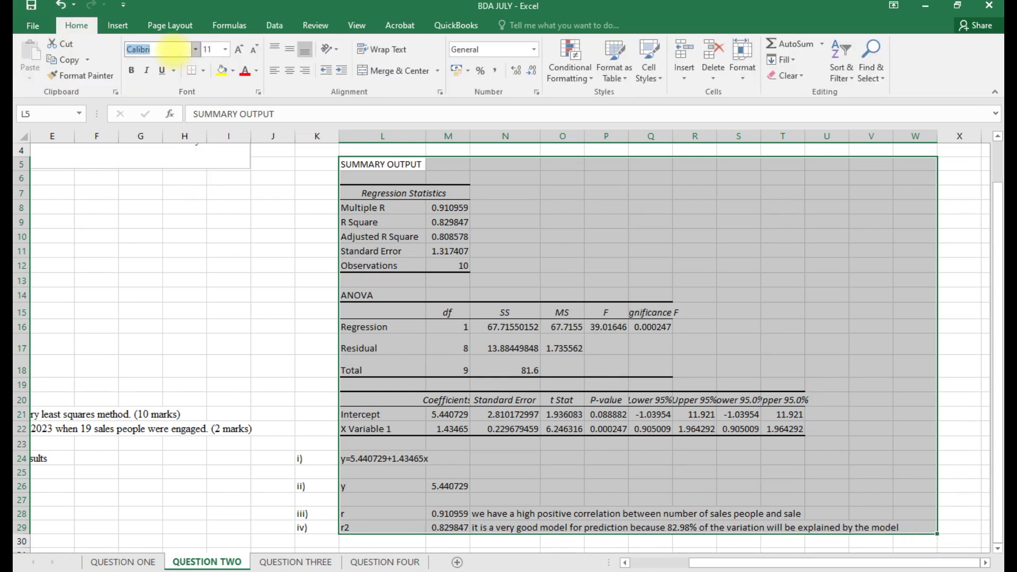
{"action": "type", "text": "Times"}
{"action": "key", "text": "Return"}
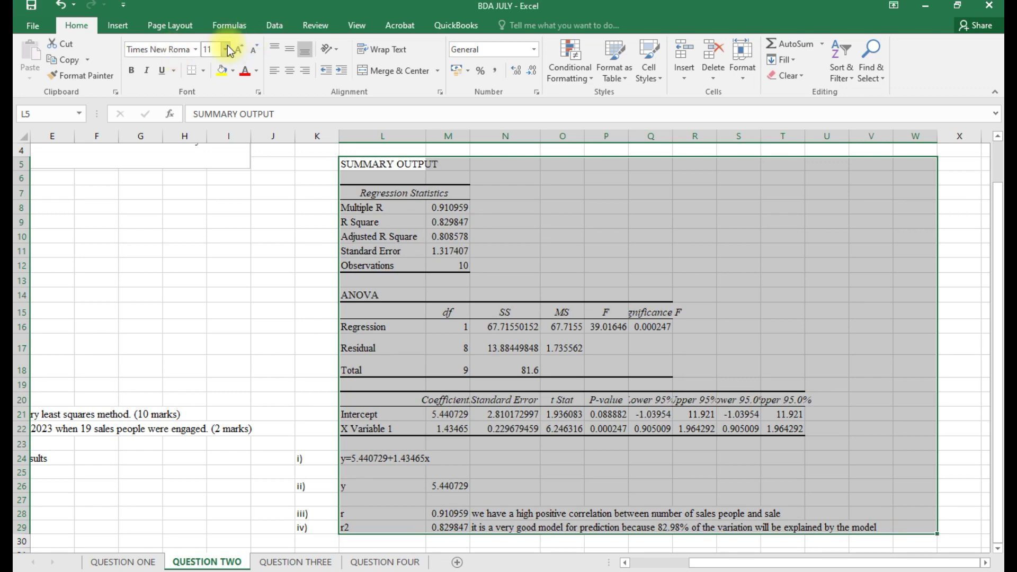
{"action": "left_click", "coordinate": [227, 49]}
{"action": "left_click", "coordinate": [209, 119]}
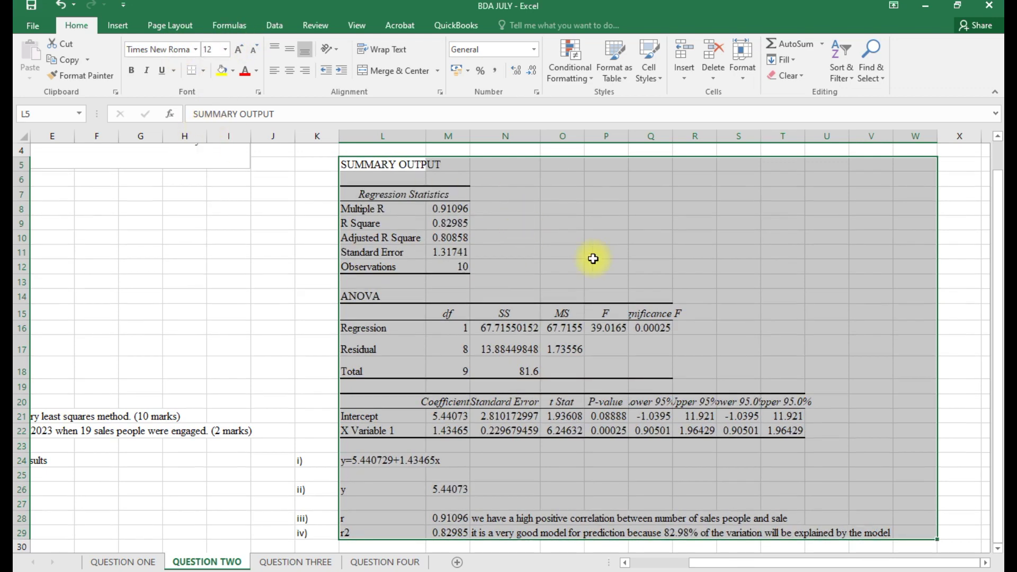
{"action": "left_click", "coordinate": [588, 252]}
Review the regression output and the answers i) to iv) against the sales data and the question's requirements
{"action": "scroll", "coordinate": [635, 378], "scroll_direction": "down", "scroll_amount": 1}
{"action": "scroll", "coordinate": [636, 378], "scroll_direction": "down", "scroll_amount": 1}
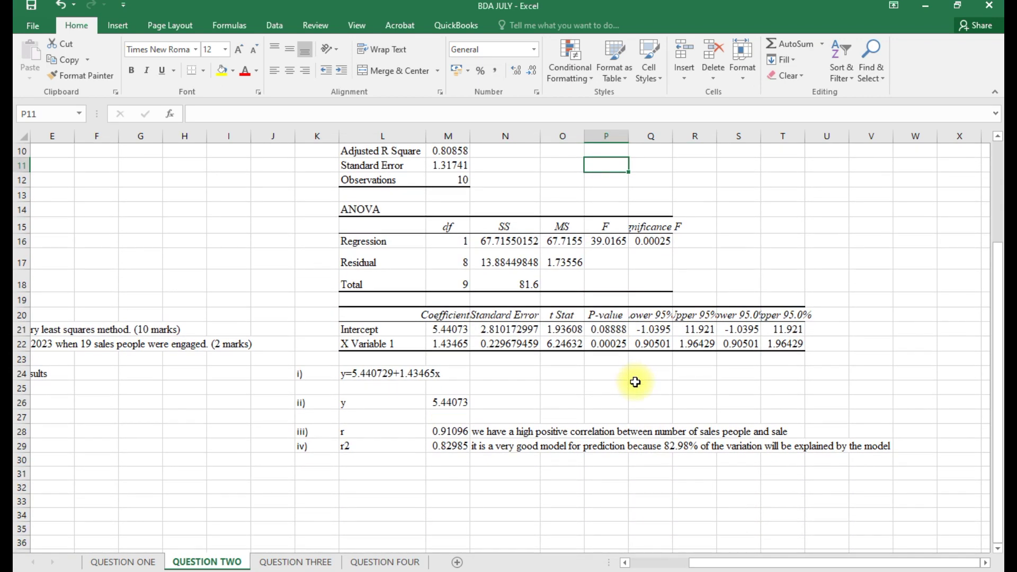
{"action": "scroll", "coordinate": [636, 380], "scroll_direction": "up", "scroll_amount": 1}
{"action": "scroll", "coordinate": [635, 382], "scroll_direction": "up", "scroll_amount": 2}
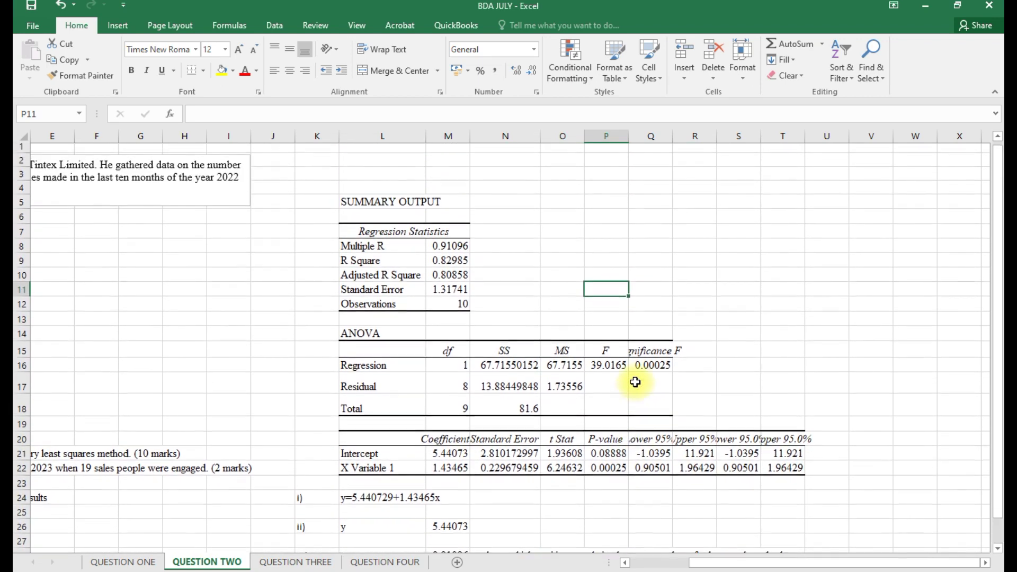
{"action": "scroll", "coordinate": [636, 382], "scroll_direction": "down", "scroll_amount": 1}
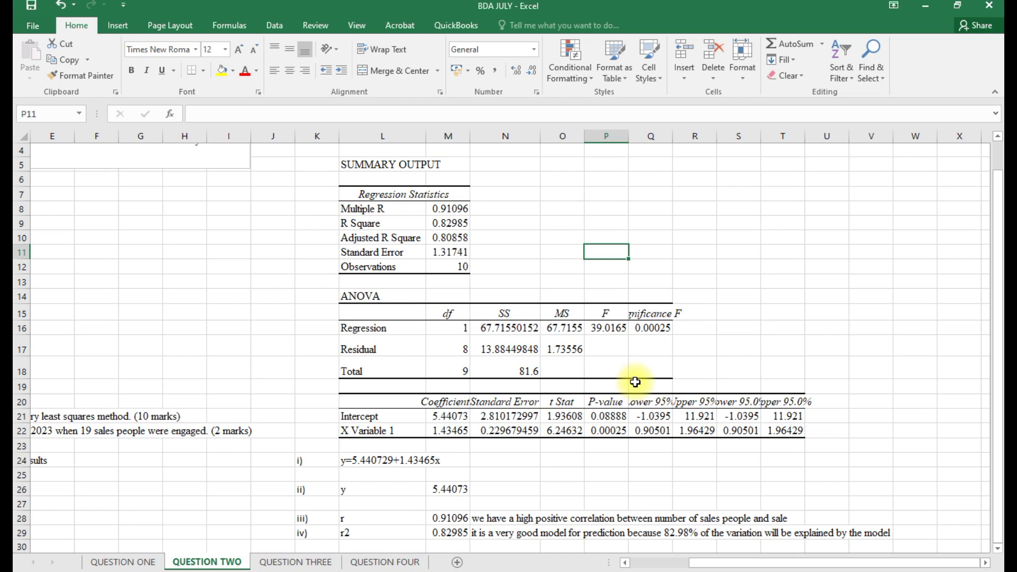
{"action": "left_click", "coordinate": [626, 563]}
{"action": "left_click", "coordinate": [626, 563]}
{"action": "left_click", "coordinate": [625, 563]}
{"action": "left_click", "coordinate": [625, 562]}
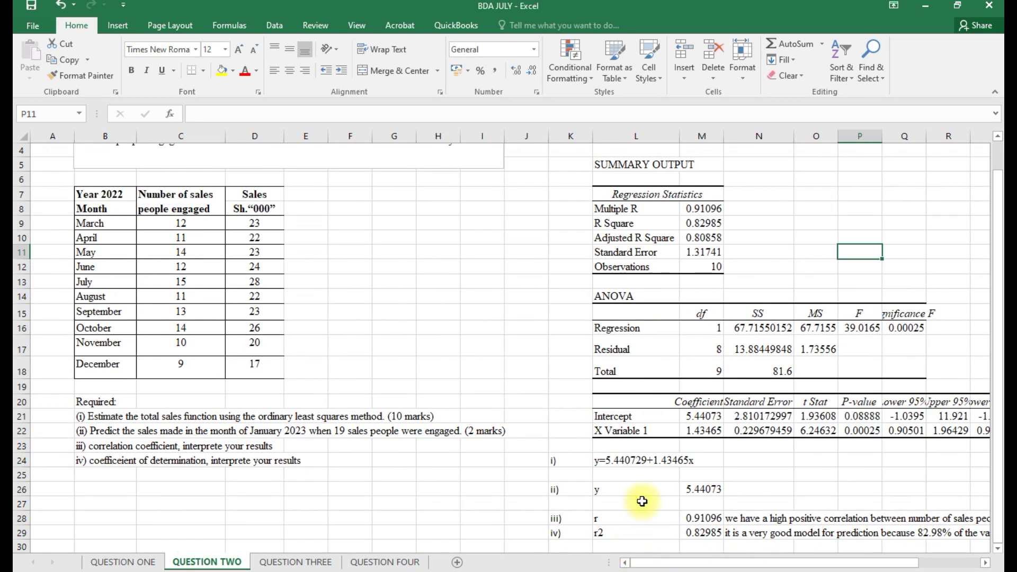
{"action": "scroll", "coordinate": [641, 501], "scroll_direction": "down", "scroll_amount": 1}
{"action": "left_click_drag", "start_coordinate": [656, 563], "coordinate": [680, 569]}
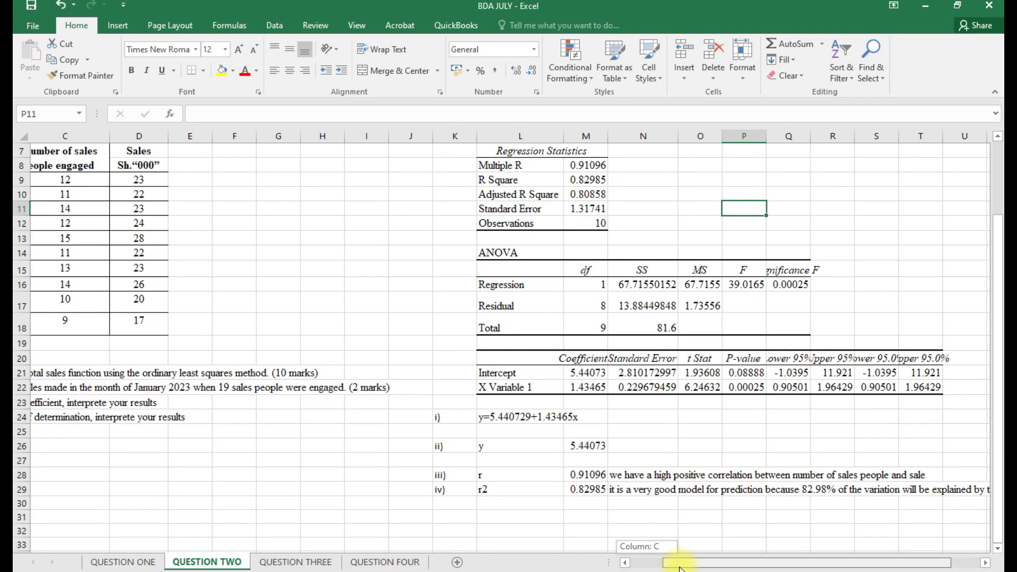
{"action": "left_click_drag", "start_coordinate": [680, 569], "coordinate": [681, 570]}
{"action": "scroll", "coordinate": [549, 472], "scroll_direction": "up", "scroll_amount": 1}
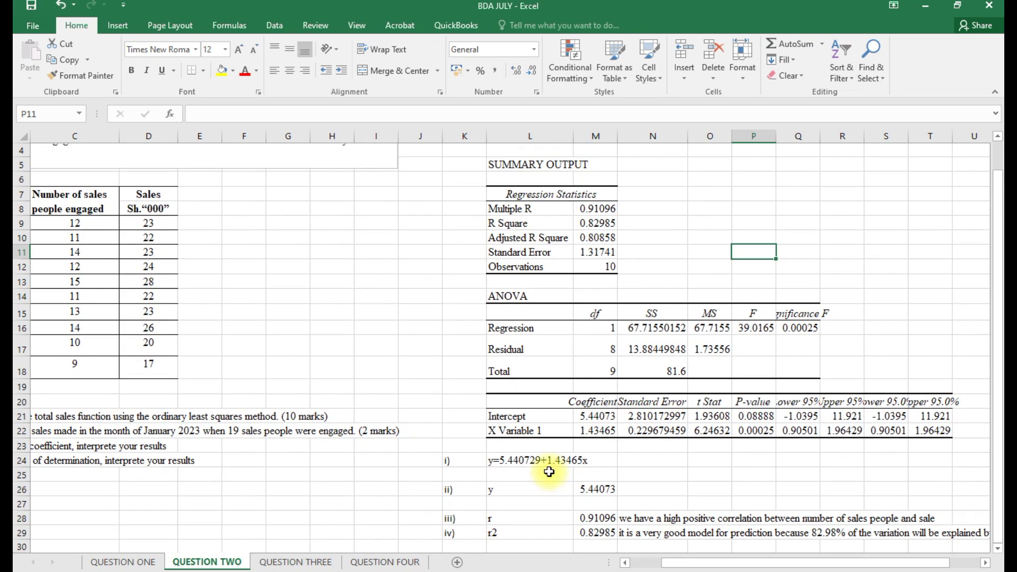